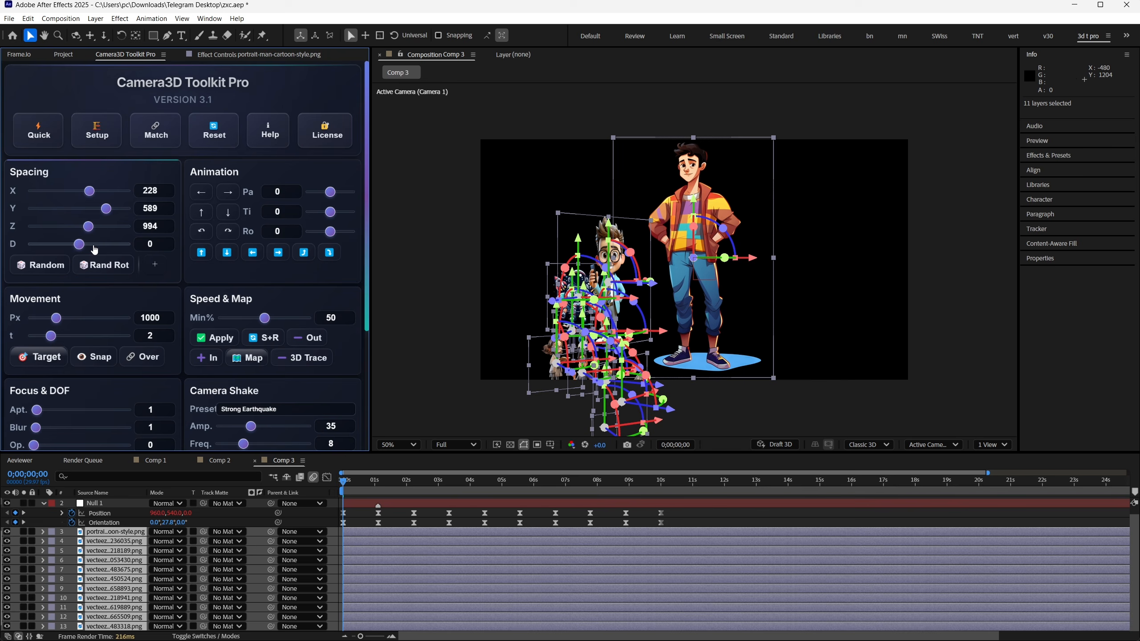
# - Vary the Y and Z spacing of the selected image layers in Comp 3
pyautogui.moveTo(102, 230); pyautogui.dragTo(110, 229)
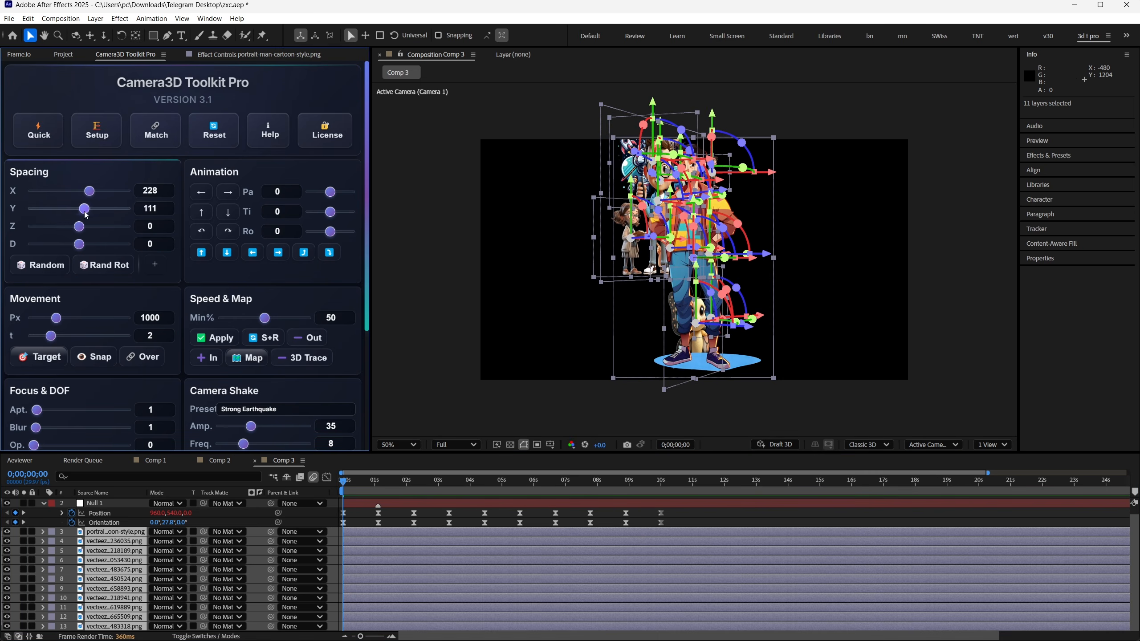
pyautogui.moveTo(94, 227)
pyautogui.mouseDown()
pyautogui.moveTo(56, 231)
pyautogui.moveTo(91, 238)
pyautogui.mouseUp()
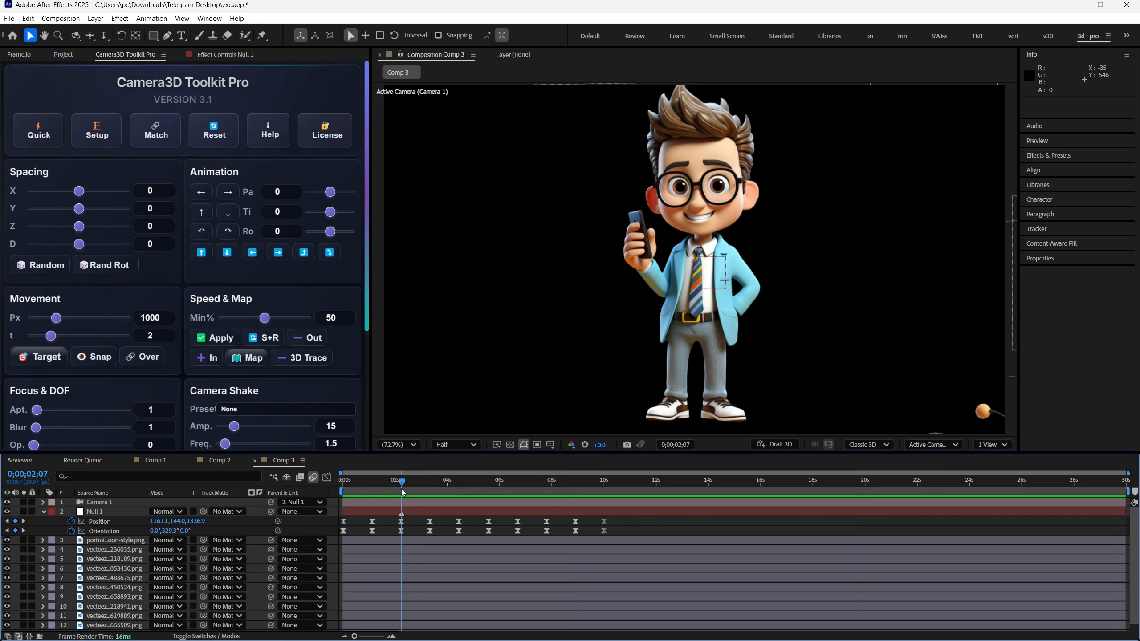
# - Apply the Strong Earthquake camera shake preset to the Null 1 layer and preview the animation
pyautogui.moveTo(403, 493)
pyautogui.mouseDown()
pyautogui.moveTo(310, 495)
pyautogui.moveTo(402, 493)
pyautogui.mouseUp()
pyautogui.click(433, 513)
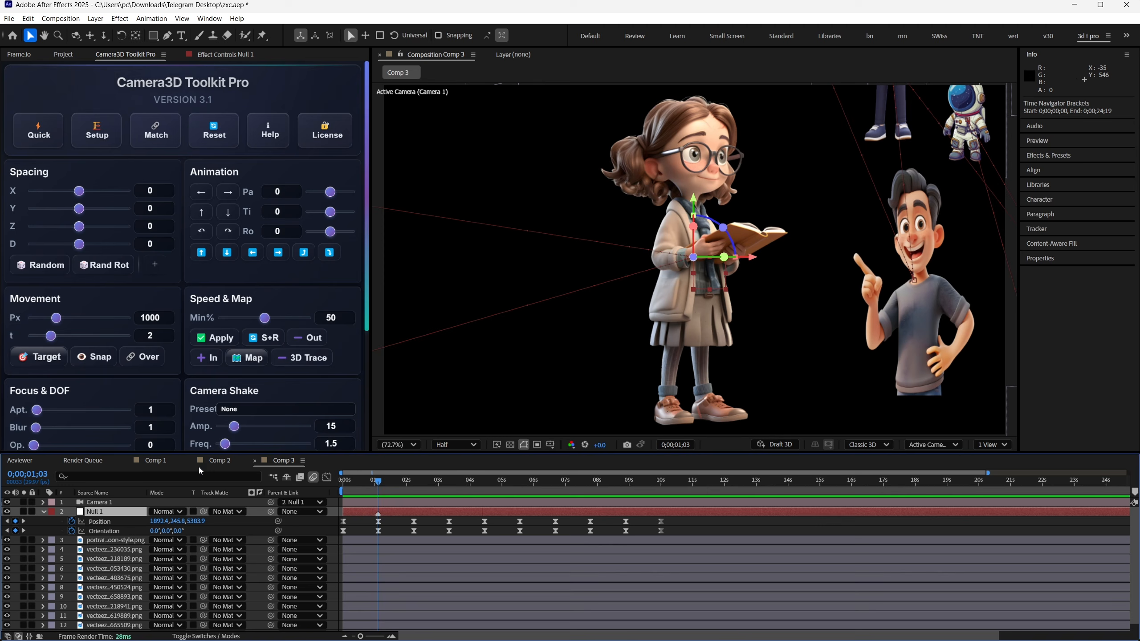
pyautogui.scroll(-4, 186, 386)
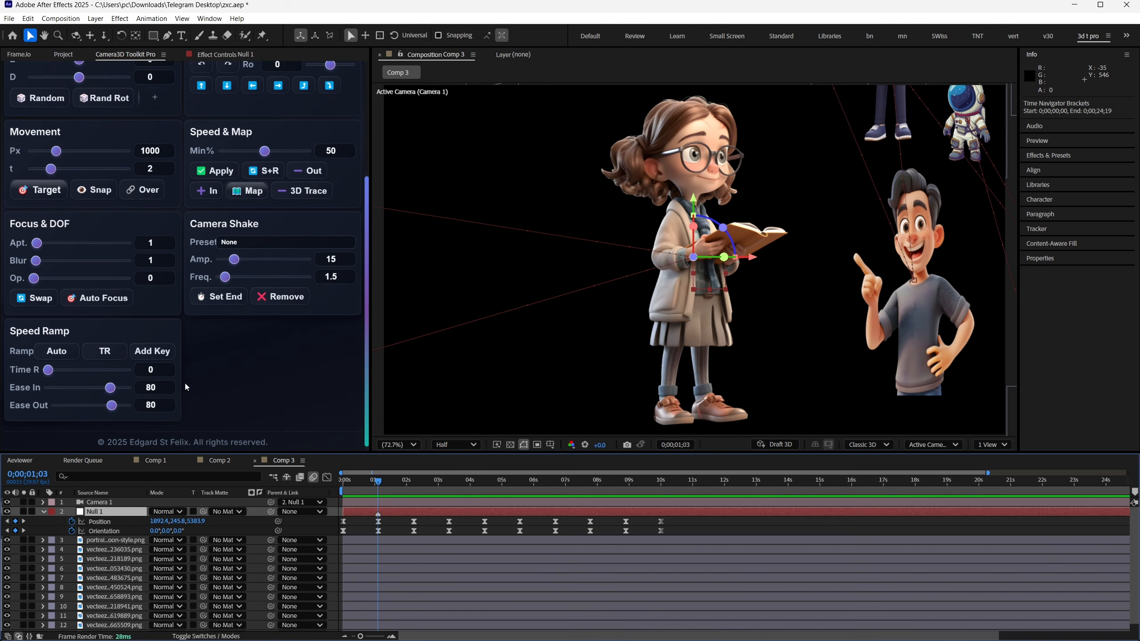
pyautogui.click(232, 245)
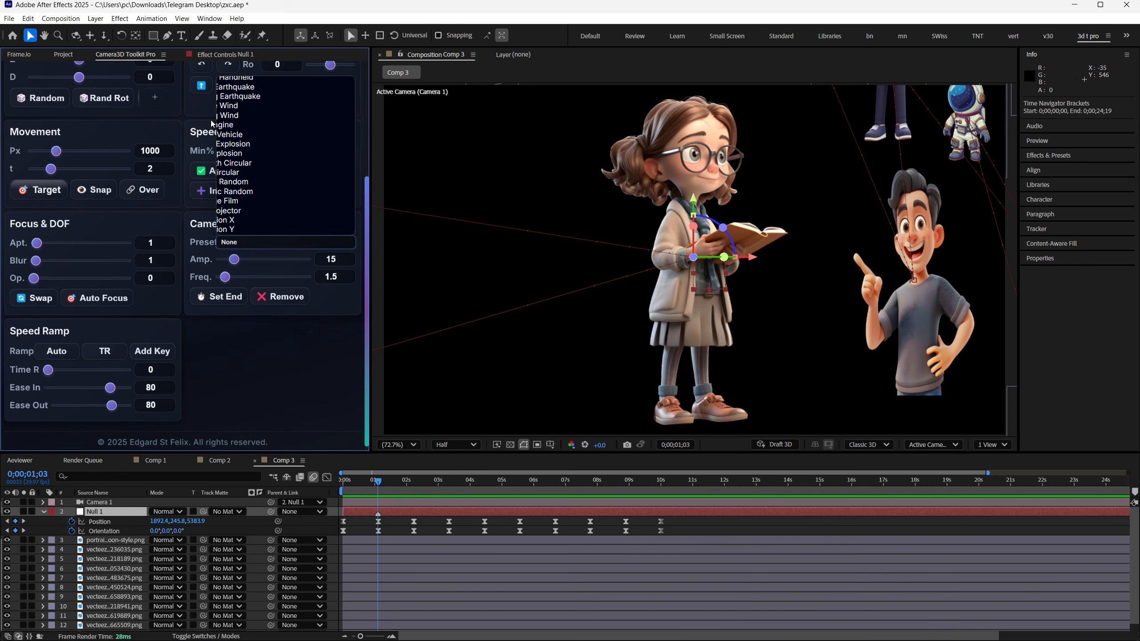
pyautogui.click(238, 96)
pyautogui.press('space')
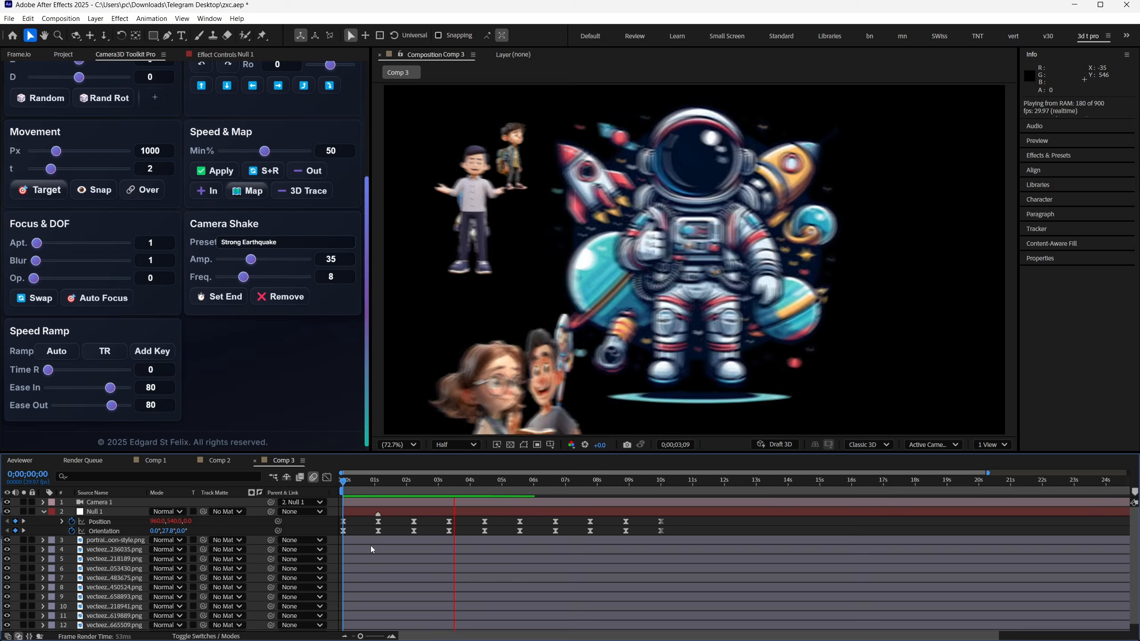
# - Set the camera shake's end at 0;00;01;28 and preview the animation
pyautogui.moveTo(377, 486); pyautogui.dragTo(406, 489)
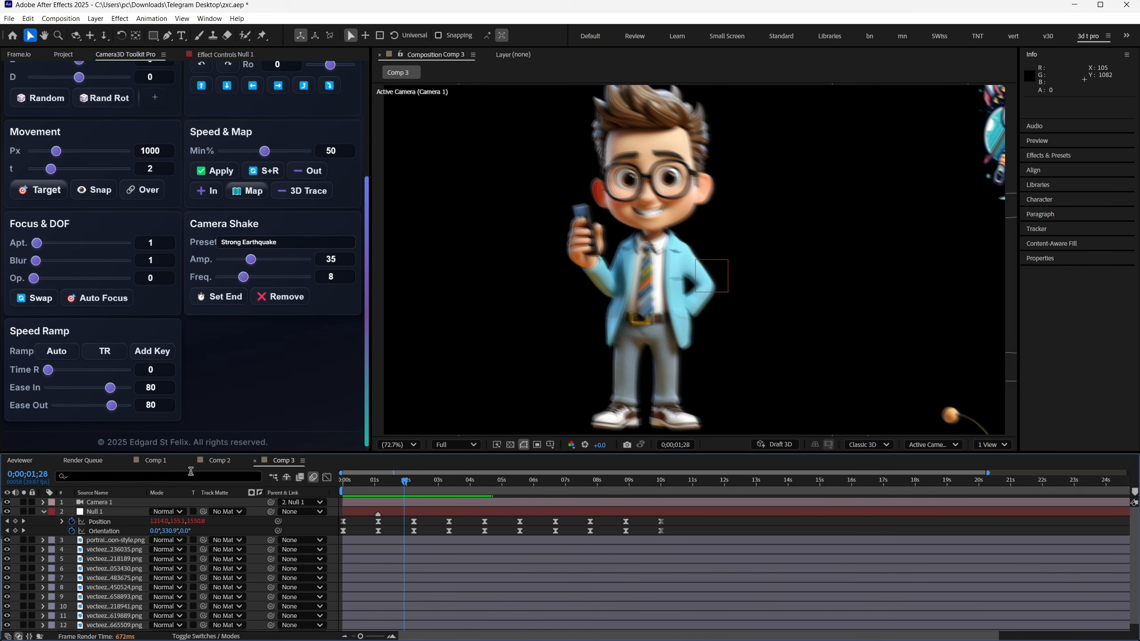
pyautogui.click(230, 305)
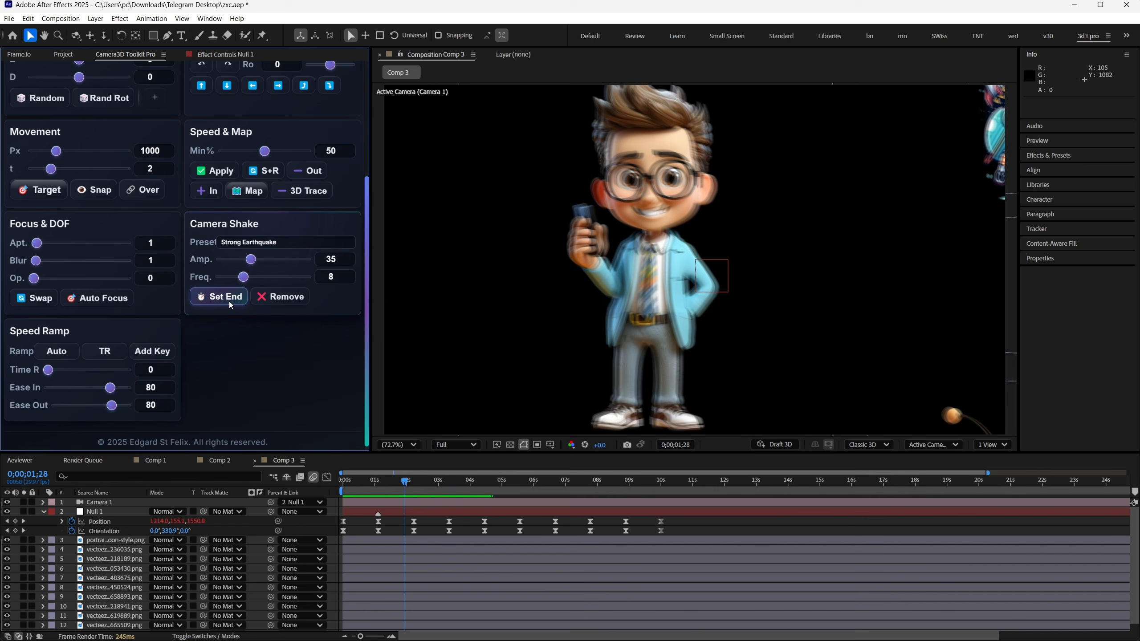
pyautogui.press('space')
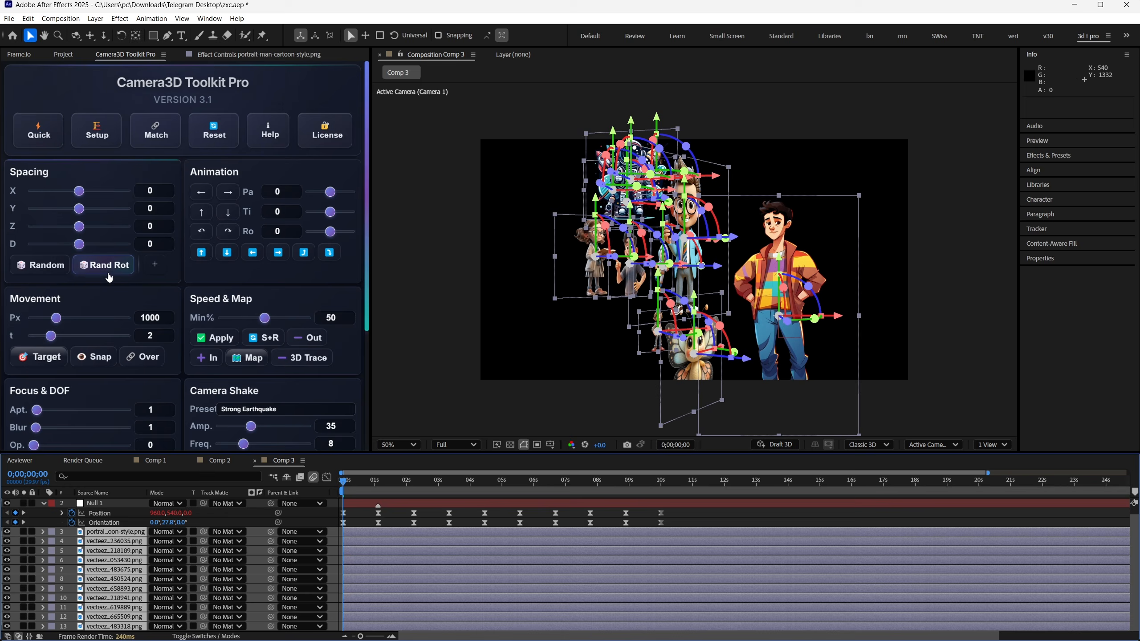
# - Try several random rotations on the selected image layers and undo the random rotations
pyautogui.click(109, 271)
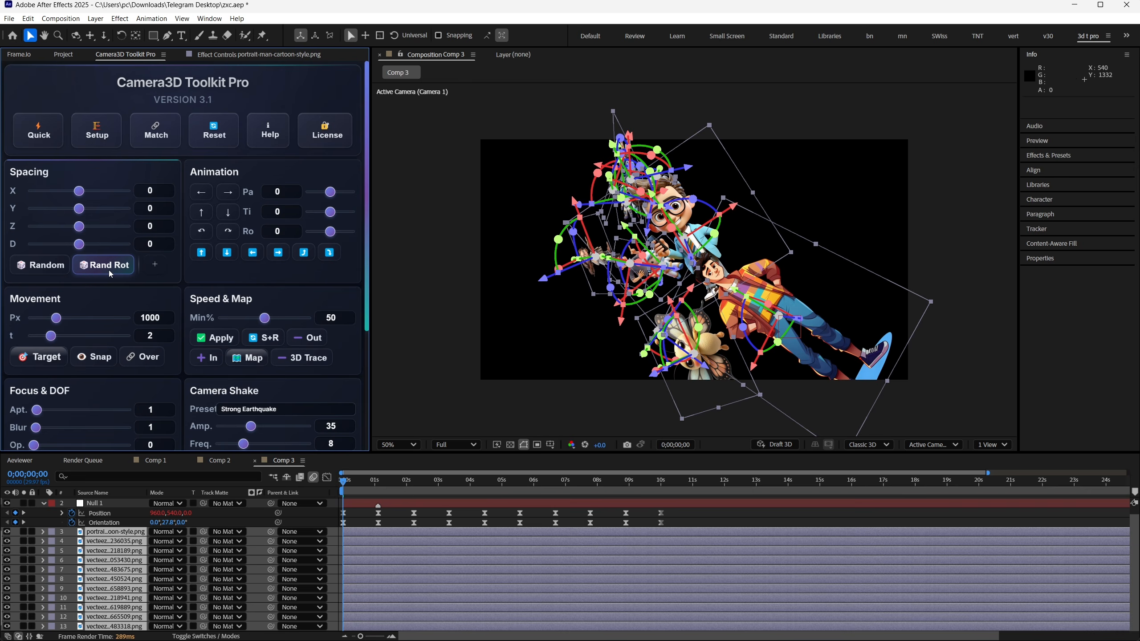
pyautogui.click(110, 271)
pyautogui.click(109, 273)
pyautogui.click(109, 273)
pyautogui.click(109, 273)
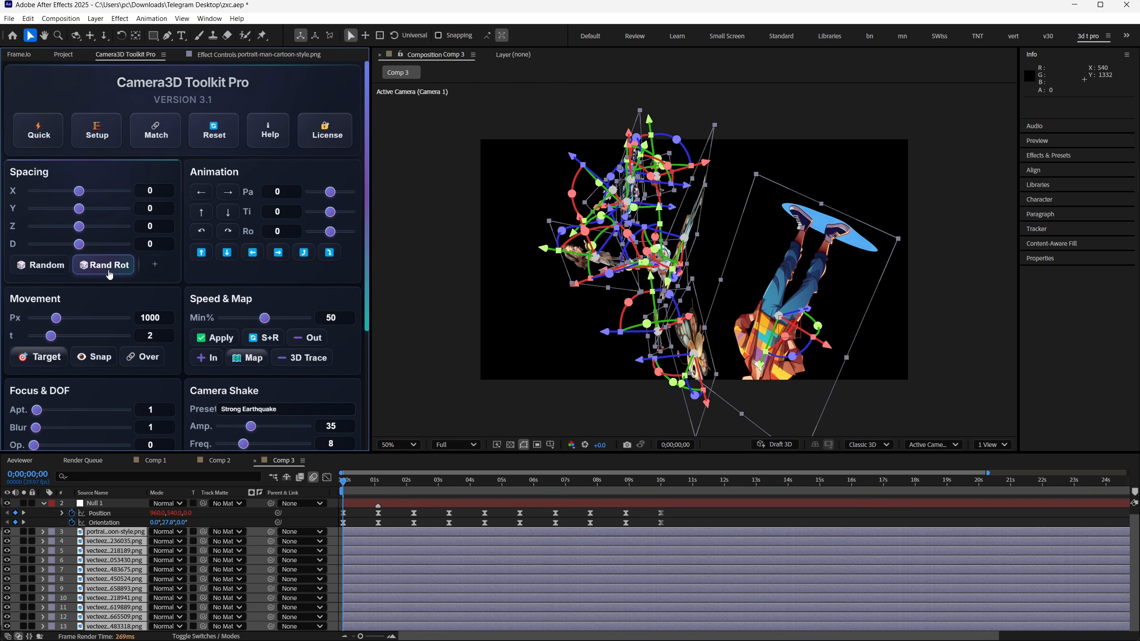
pyautogui.click(105, 274)
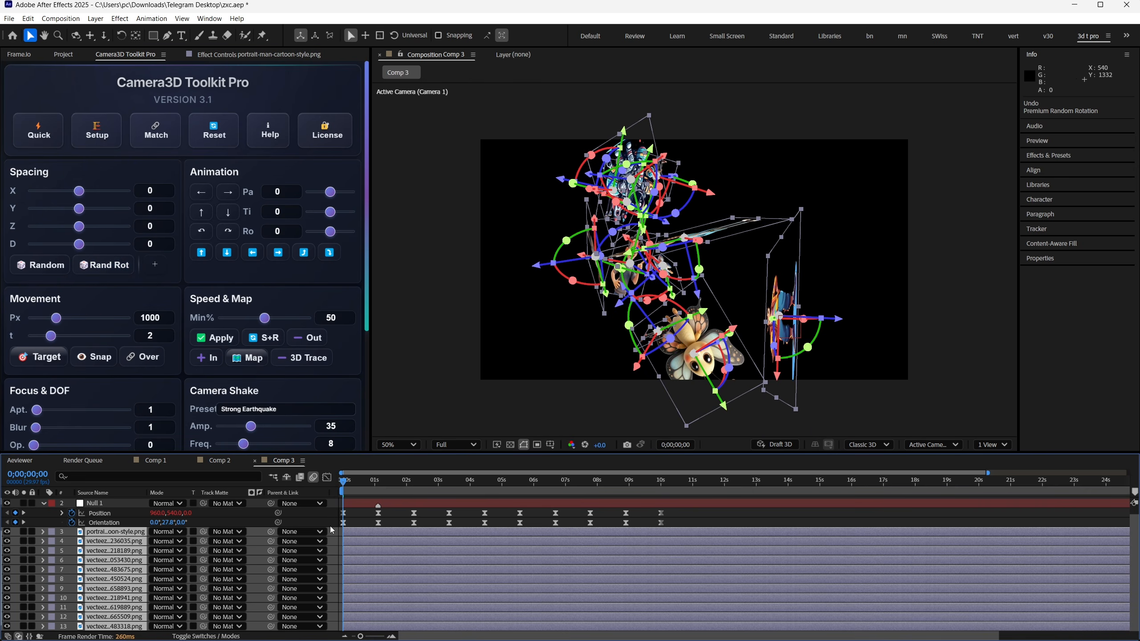
pyautogui.hotkey('ctrl', 'z')
pyautogui.hotkey('ctrl', 'z')
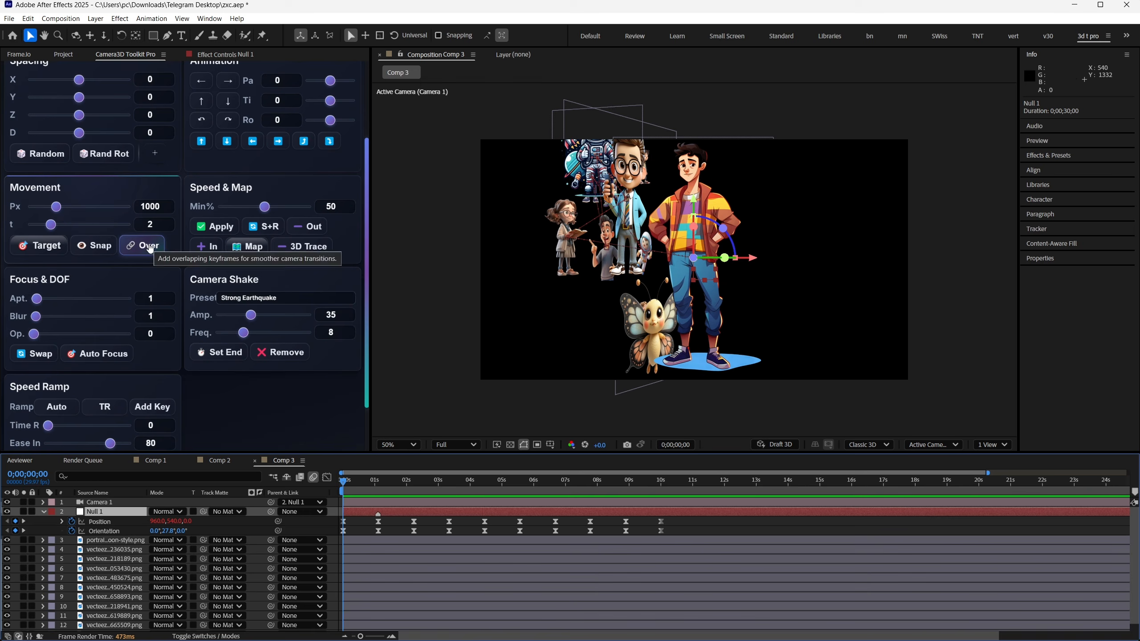
# - Apply the Over movement to add another null to the camera's parent chain, and reveal the nulls' keyframes in a maximized timeline
pyautogui.click(144, 247)
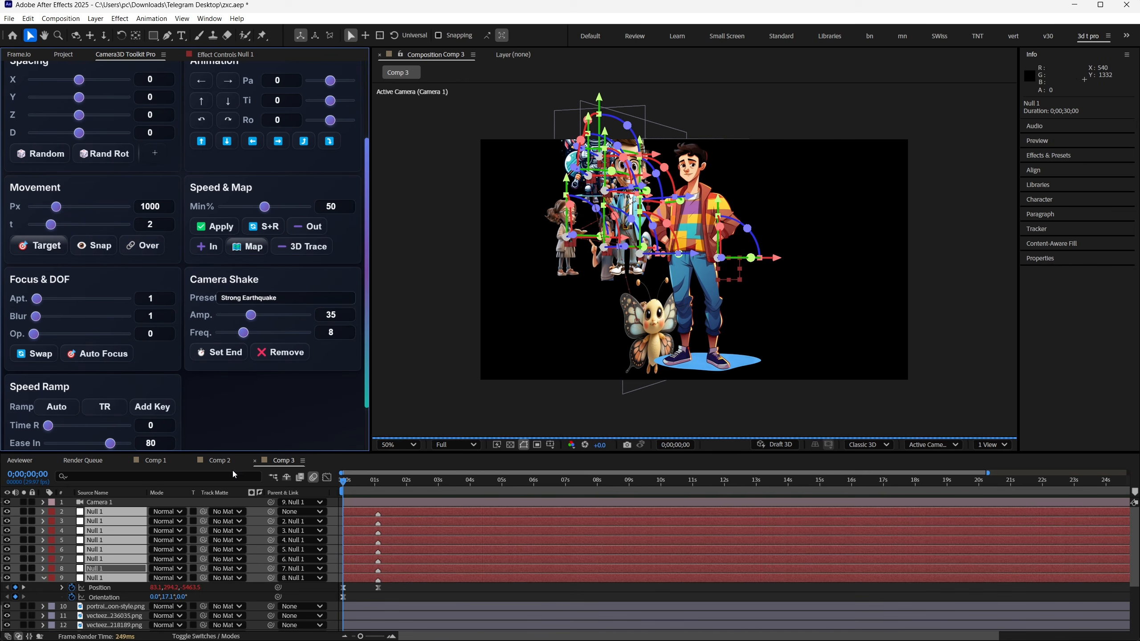
pyautogui.click(394, 587)
pyautogui.press('u')
pyautogui.press('`')
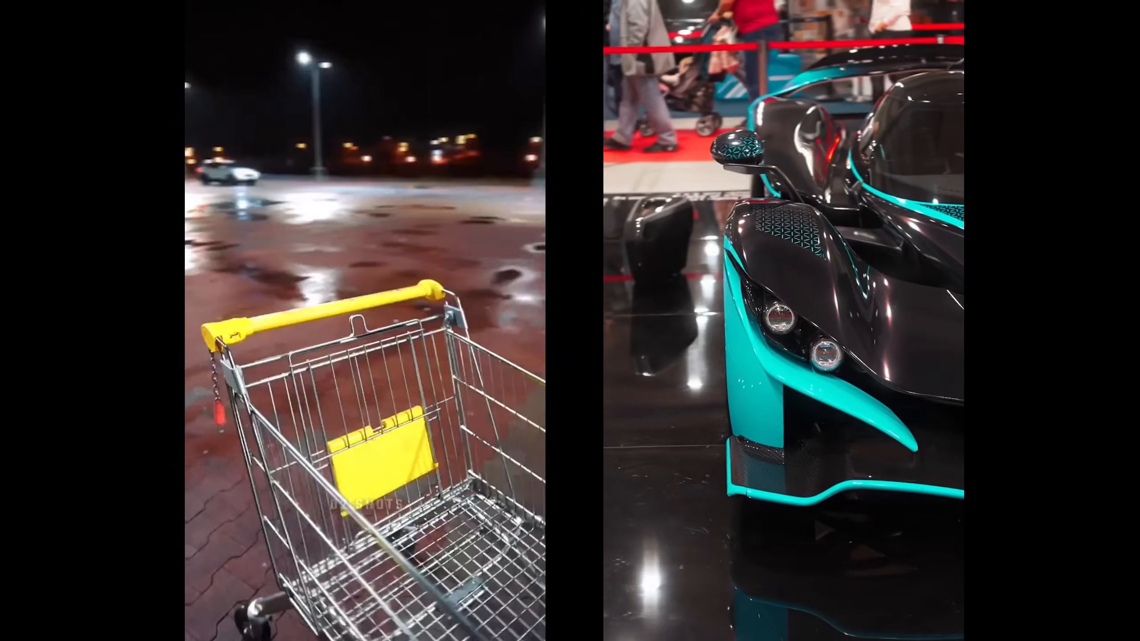
# - Switch to the browser, search Google for "maty media care packs" and look through the Maty Media Shop page
pyautogui.write('maty media care packs')
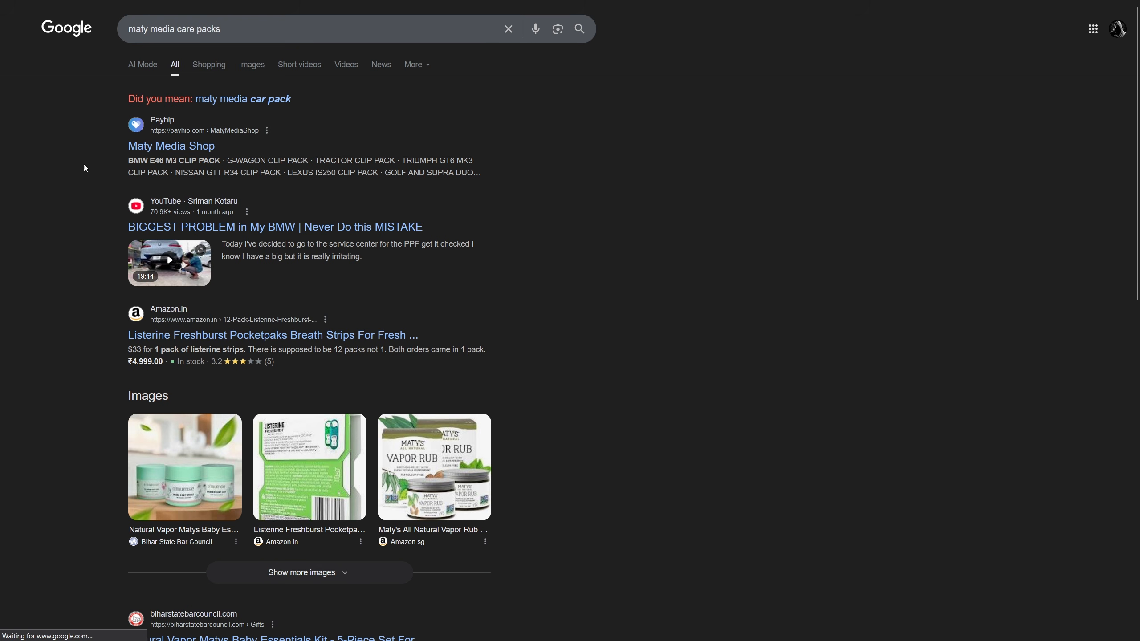
pyautogui.click(178, 148)
pyautogui.scroll(-2, 177, 151)
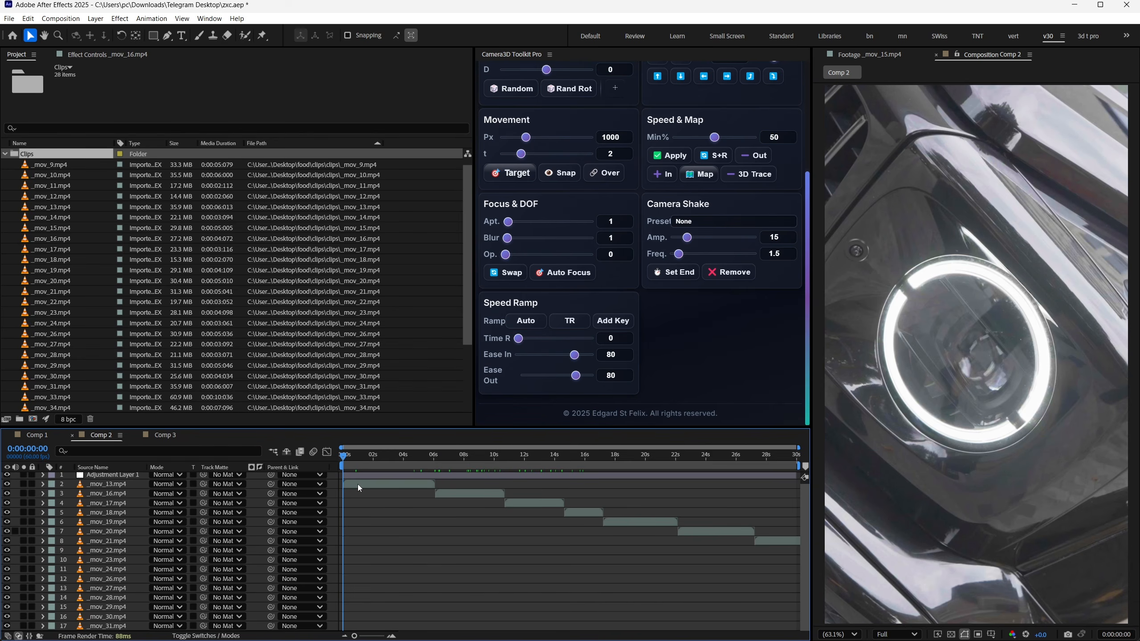
# - In Comp 2, select the _mov_13.mp4 layer and move the current time to 0:00:02:00
pyautogui.click(358, 485)
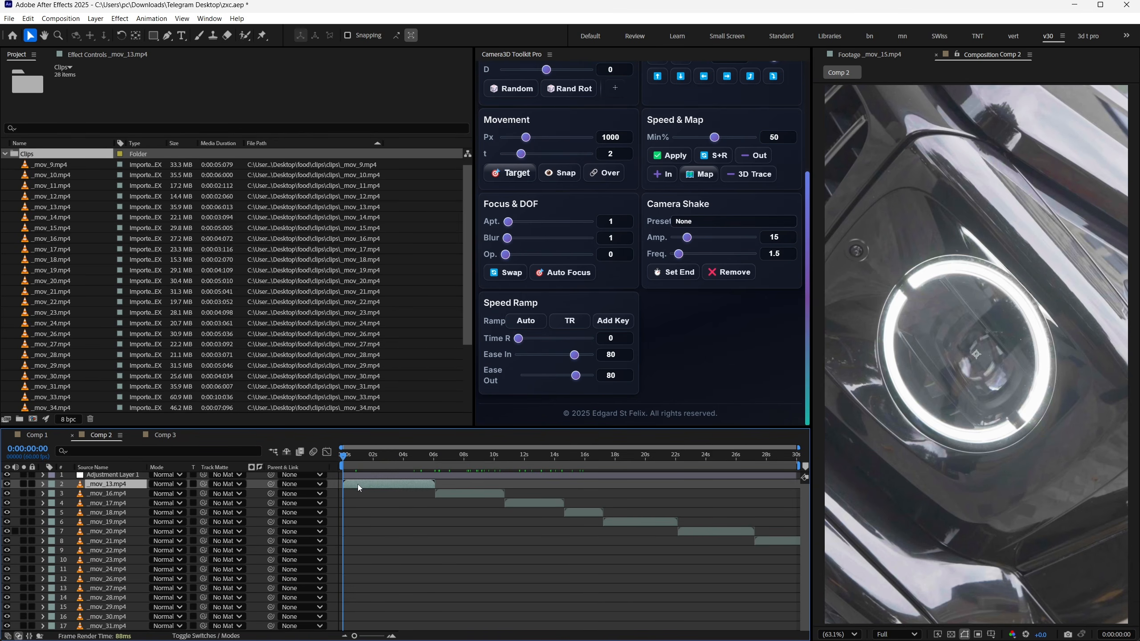
pyautogui.click(372, 455)
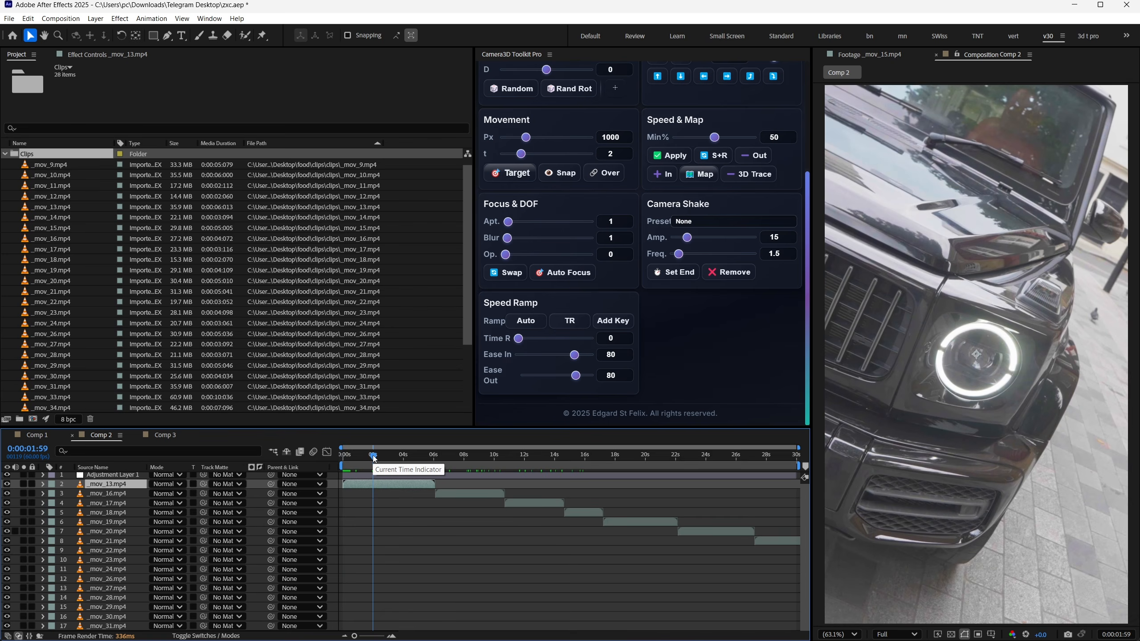
pyautogui.press('=')
pyautogui.press('=')
pyautogui.press('=')
pyautogui.press('pagedown')
pyautogui.press('-')
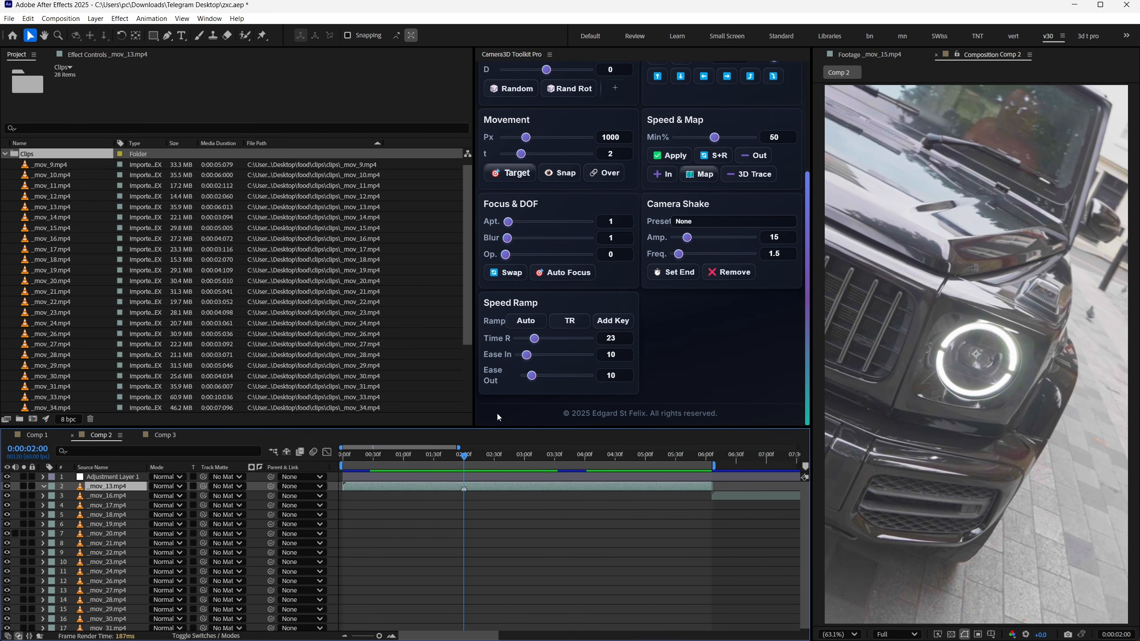
# - Set the Speed Ramp's Time R value to 80 for _mov_13.mp4 and preview the clip
pyautogui.doubleClick(614, 338)
pyautogui.press('BackSpace')
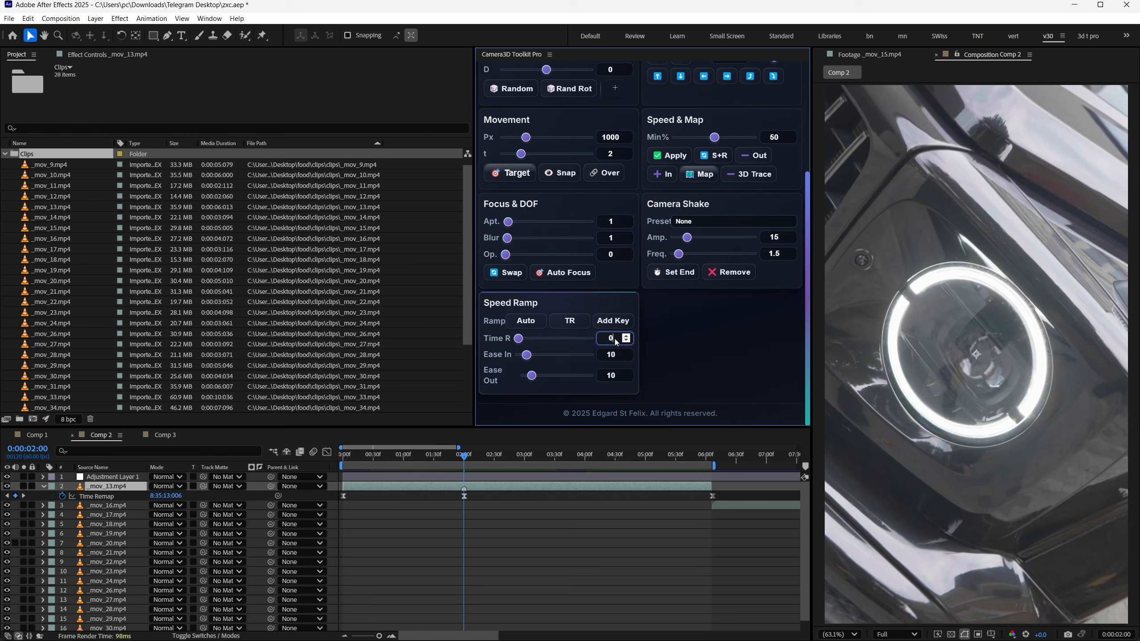
pyautogui.write('80')
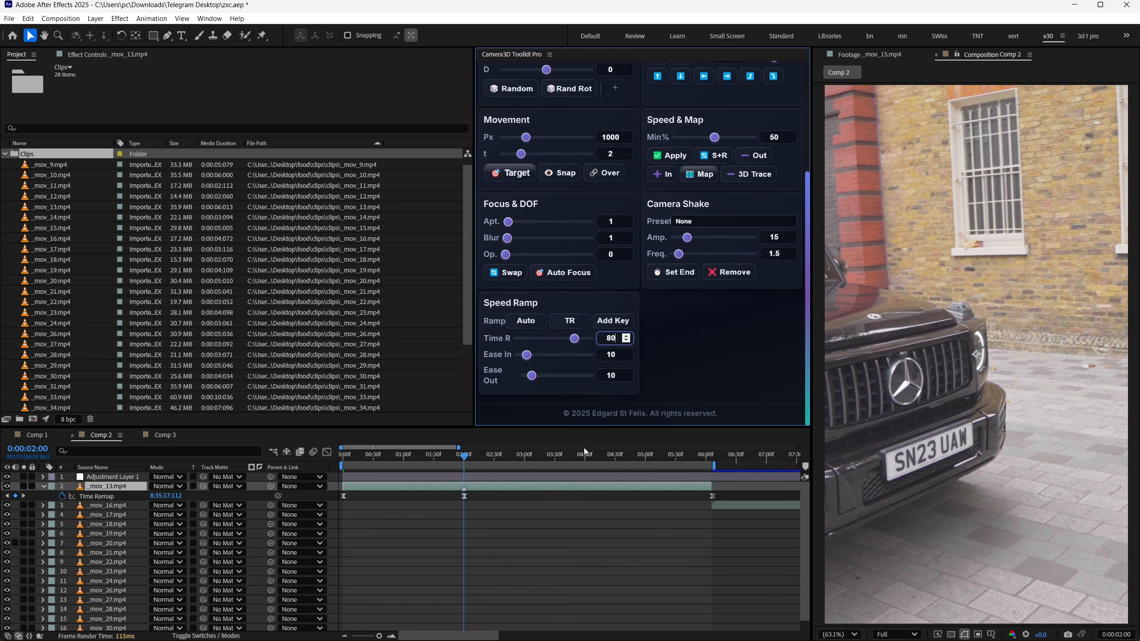
pyautogui.click(442, 447)
pyautogui.press('space')
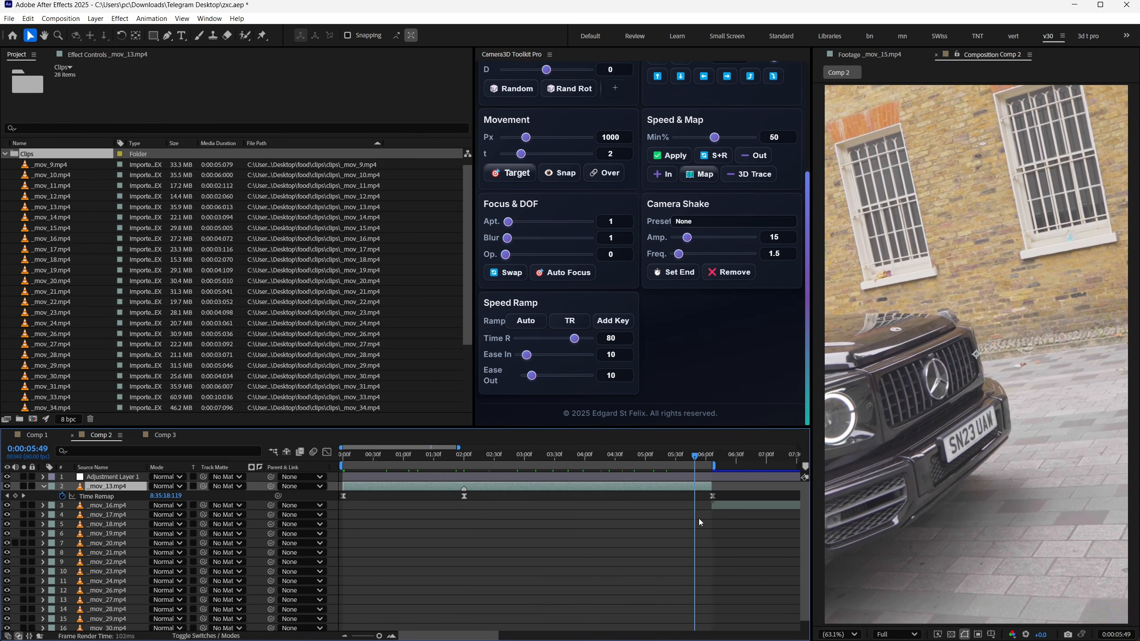
# - Examine the start, 2-second and end Time Remap keyframes of _mov_13.mp4 by selecting each in turn
pyautogui.click(357, 505)
pyautogui.click(343, 497)
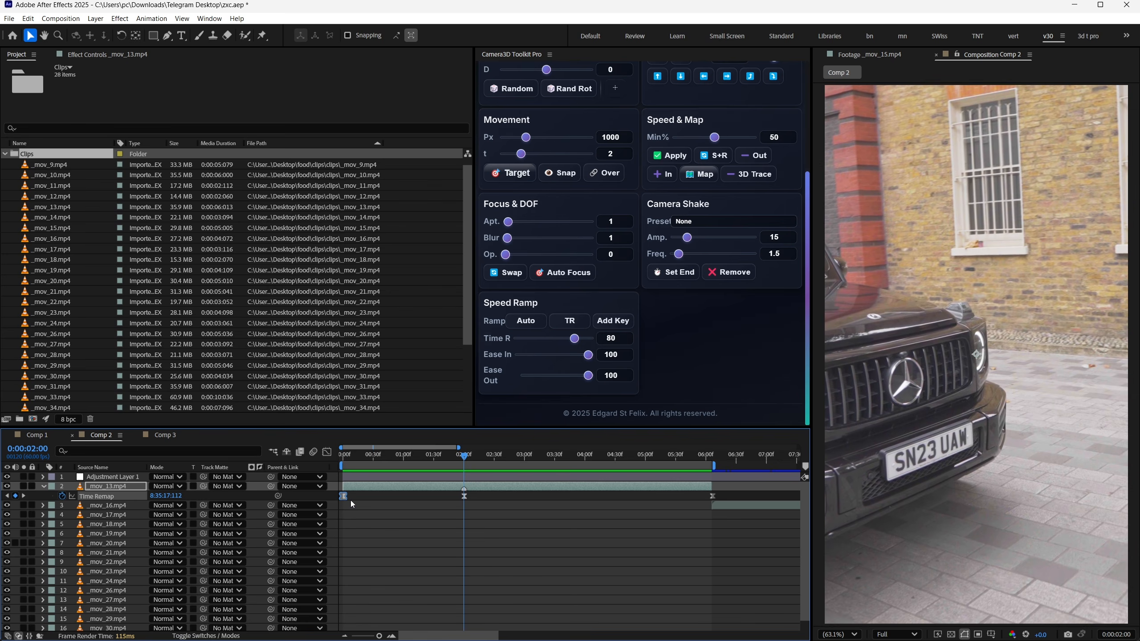
pyautogui.click(464, 496)
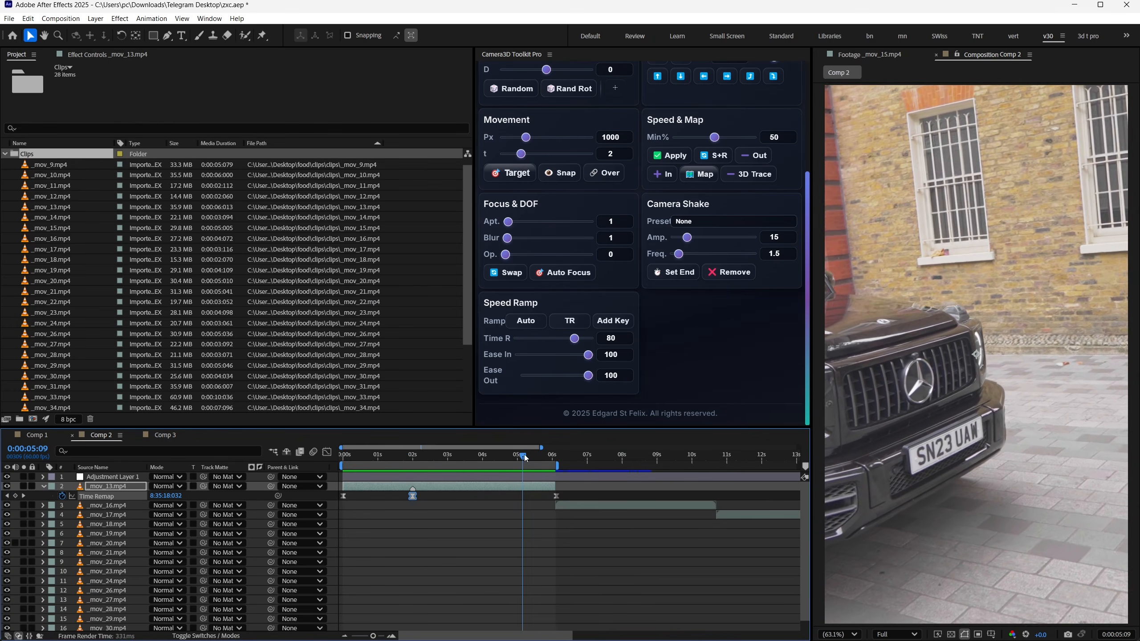
pyautogui.moveTo(525, 458); pyautogui.dragTo(552, 460)
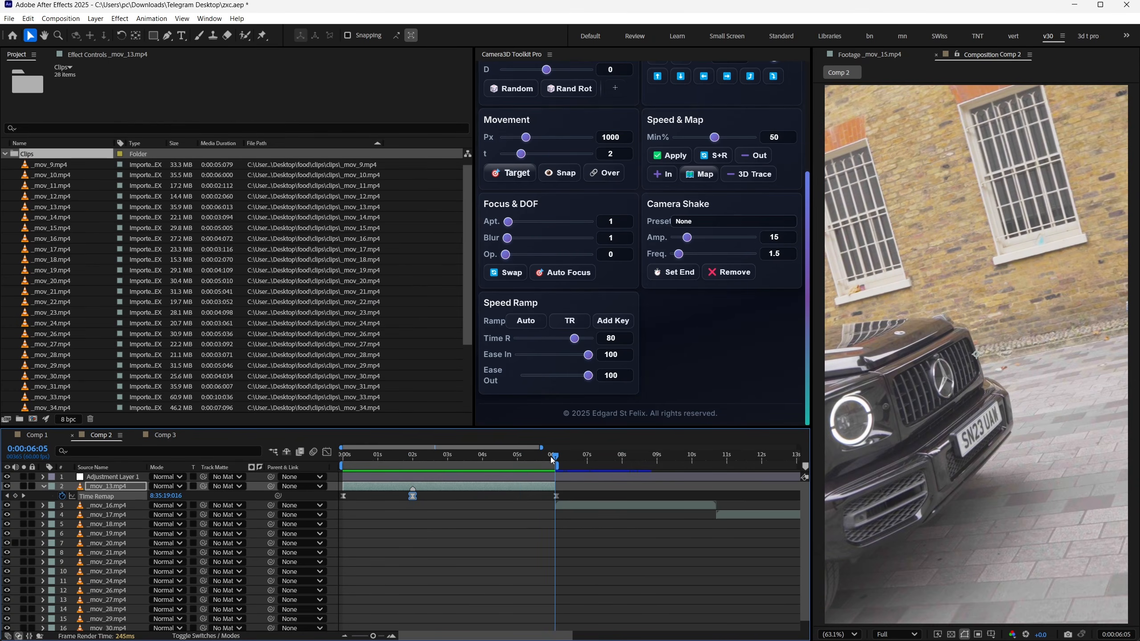
pyautogui.press('=')
pyautogui.press('=')
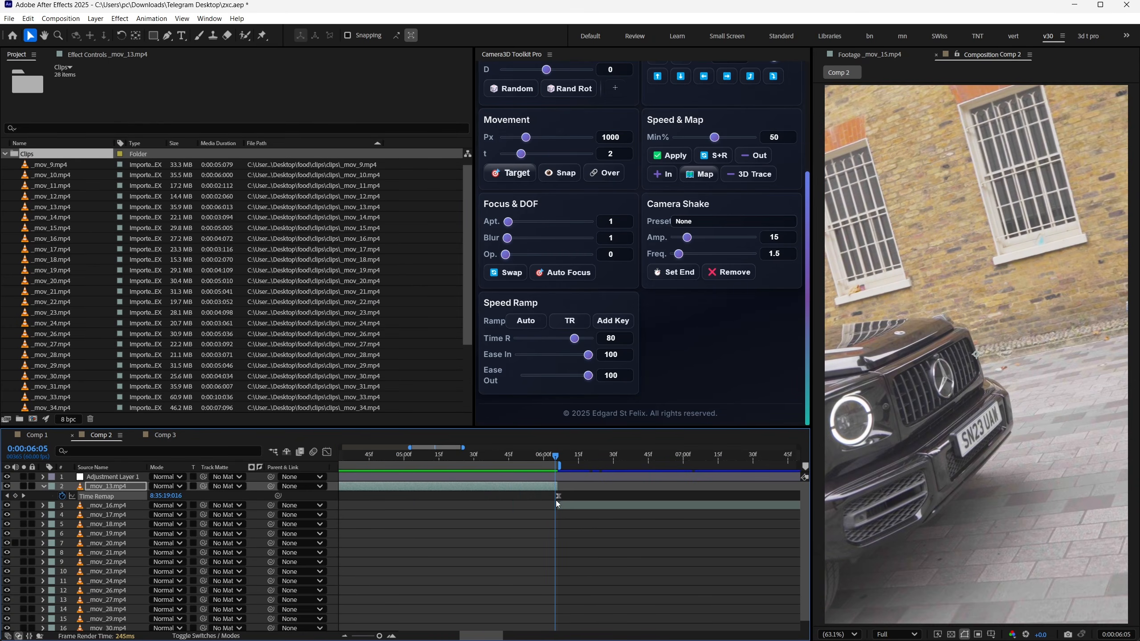
pyautogui.click(557, 498)
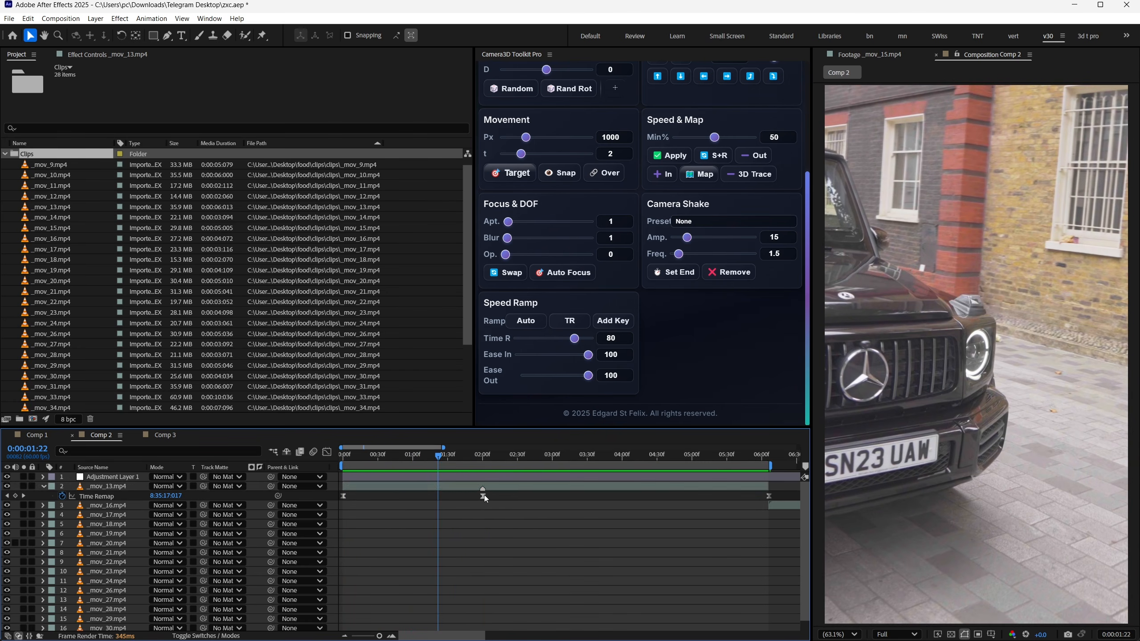
# - Move the middle Time Remap keyframe of _mov_13.mp4 to 0:00:00:51
pyautogui.click(482, 497)
pyautogui.moveTo(481, 496); pyautogui.dragTo(415, 499)
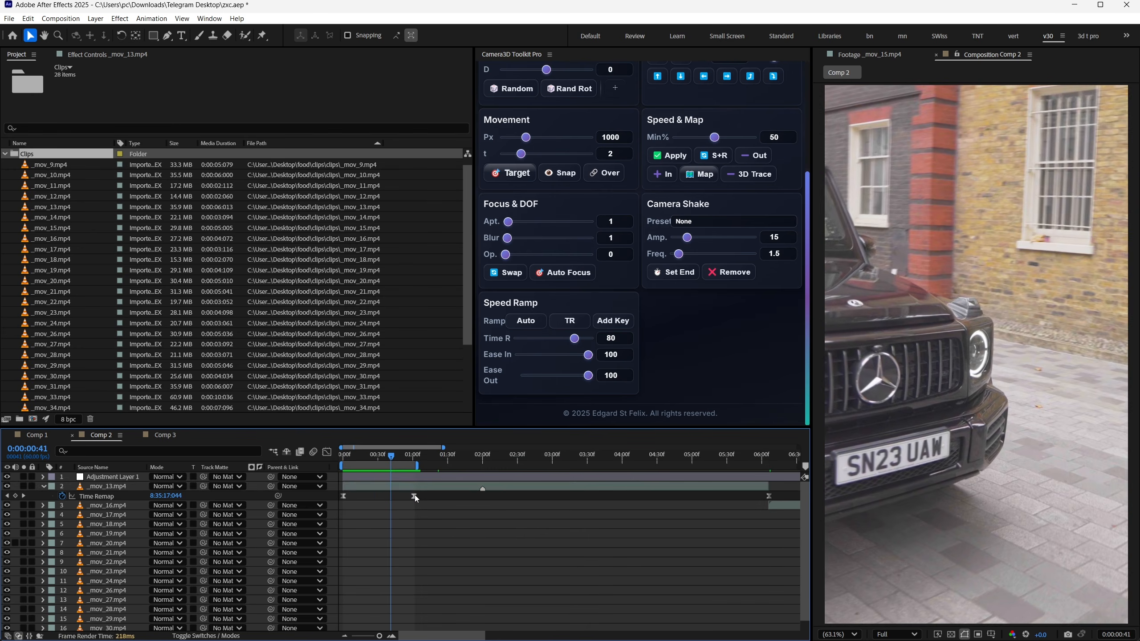
pyautogui.moveTo(415, 496); pyautogui.dragTo(546, 497)
pyautogui.moveTo(412, 465); pyautogui.dragTo(402, 496)
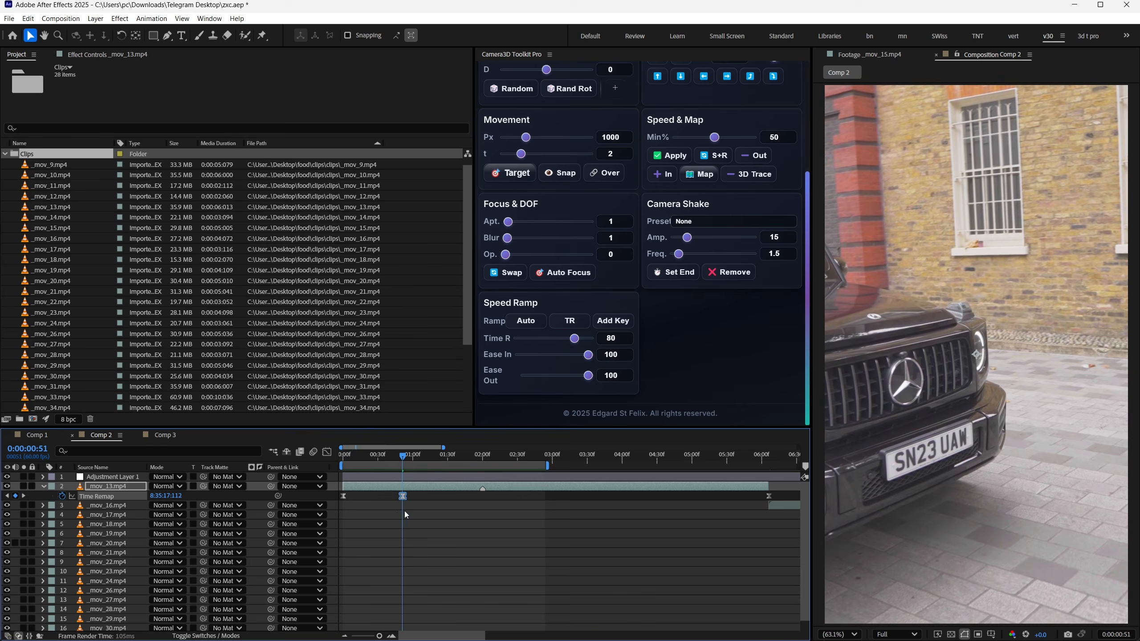
# - Copy the first Time Remap keyframe of _mov_13.mp4 to 0:00:01:46 and preview the speed ramp
pyautogui.click(344, 497)
pyautogui.moveTo(415, 458); pyautogui.dragTo(466, 462)
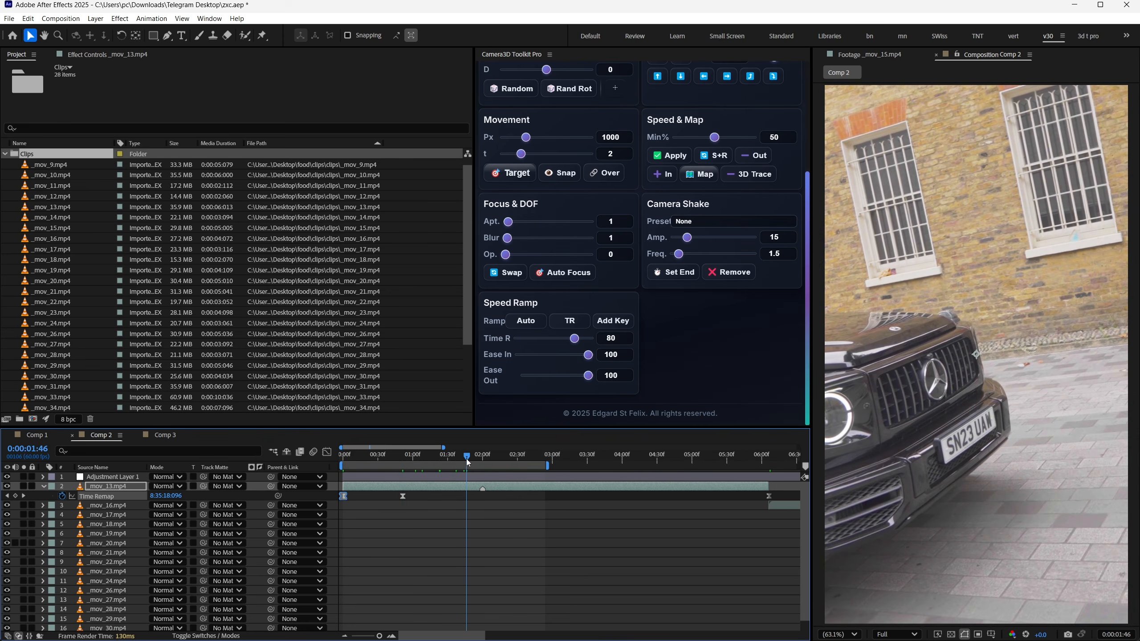
pyautogui.hotkey('ctrl', 'v')
pyautogui.press('space')
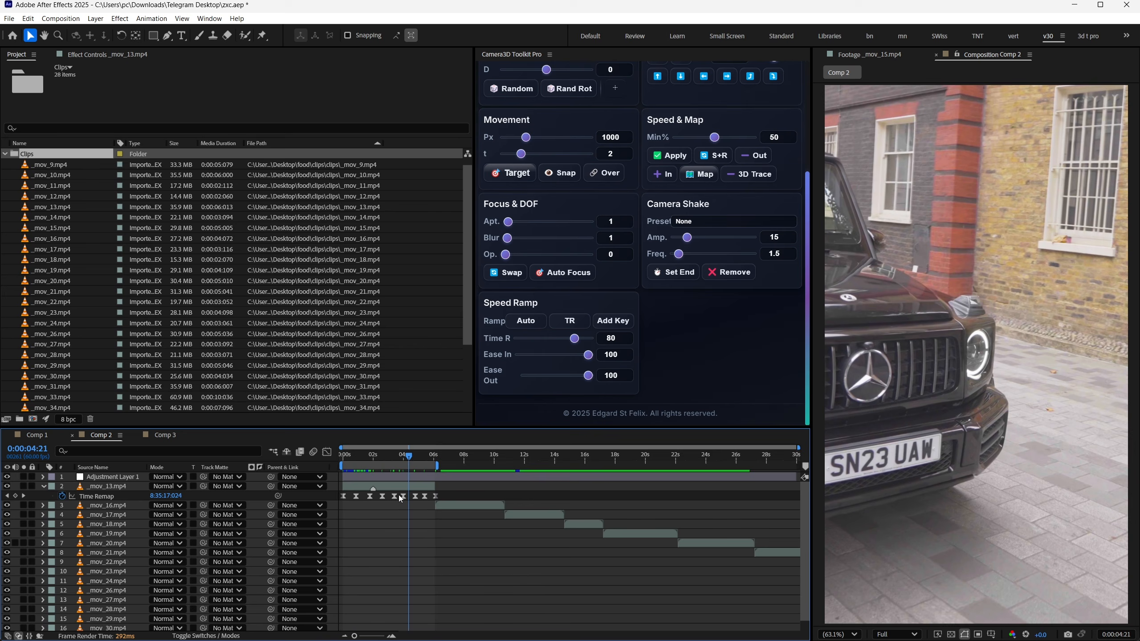
# - Show the Time Remap keyframes of _mov_13.mp4 in the Graph Editor as a speed graph
pyautogui.moveTo(451, 495); pyautogui.dragTo(310, 492)
pyautogui.click(327, 453)
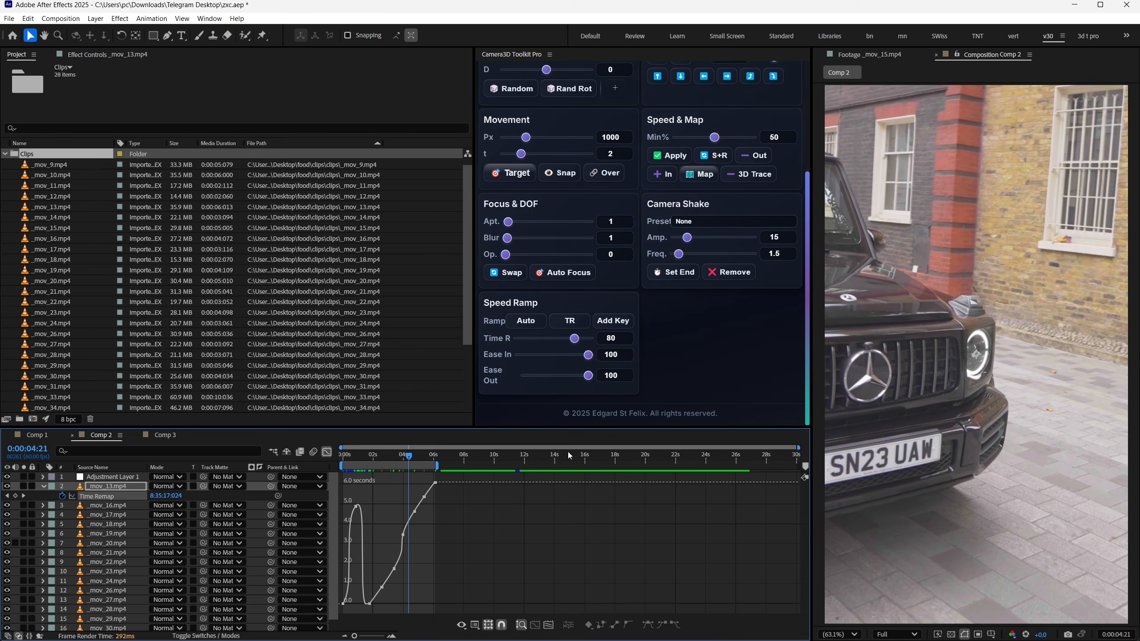
pyautogui.rightClick(407, 485)
pyautogui.click(449, 455)
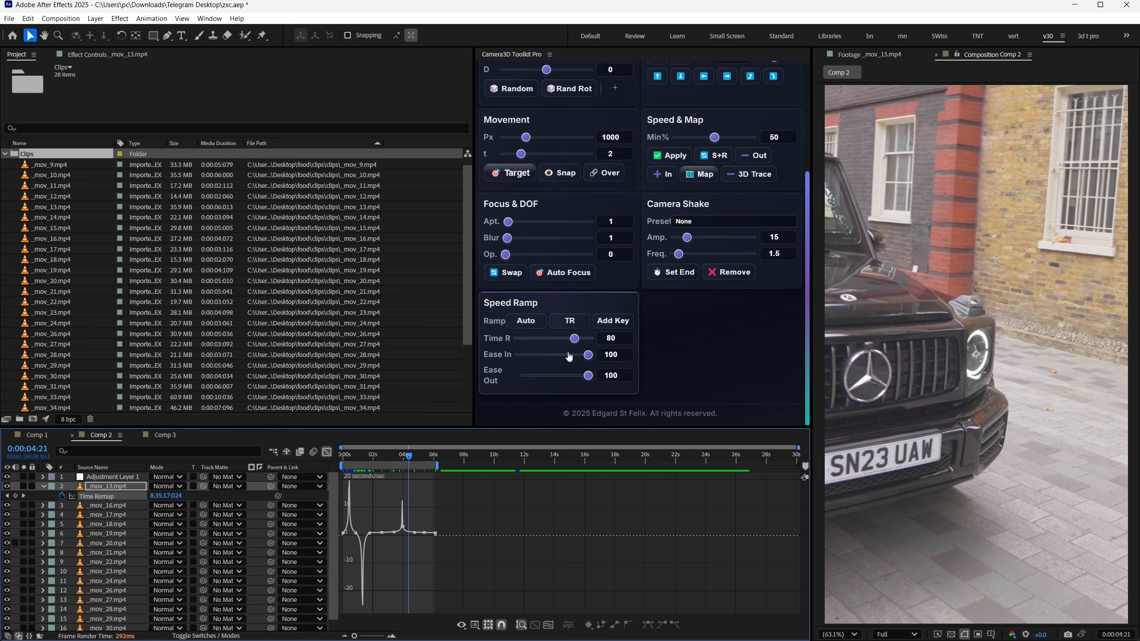
# - Set the Speed Ramp's Ease In to 34 and check the shape of the Time Remap speed curve
pyautogui.click(543, 355)
pyautogui.press('=')
pyautogui.press('=')
pyautogui.press('=')
pyautogui.hscroll(-1, 506, 526)
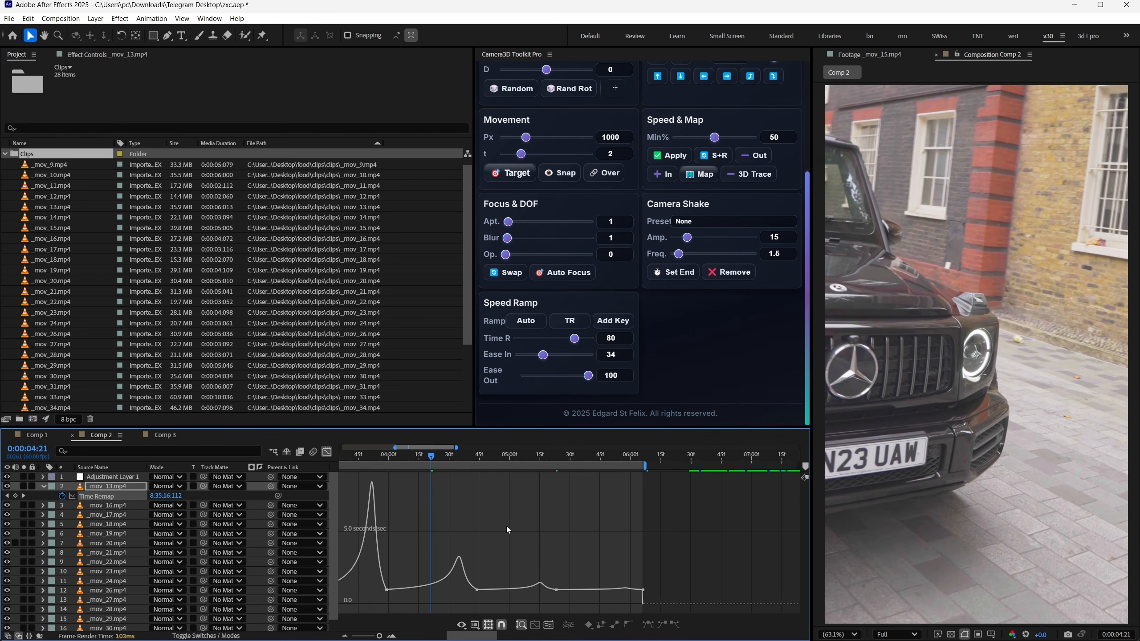
pyautogui.hscroll(-4, 508, 530)
pyautogui.press('-')
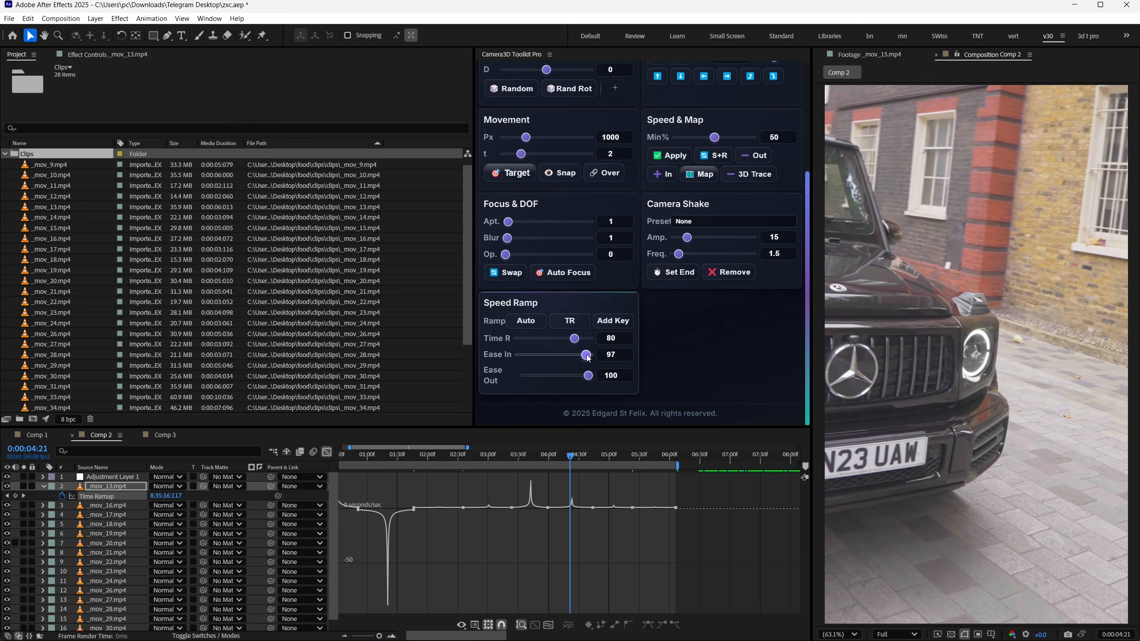
# - Set the Speed Ramp's Ease In and Ease Out to 100 for the Time Remap keyframes of _mov_13.mp4
pyautogui.moveTo(588, 358); pyautogui.dragTo(493, 387)
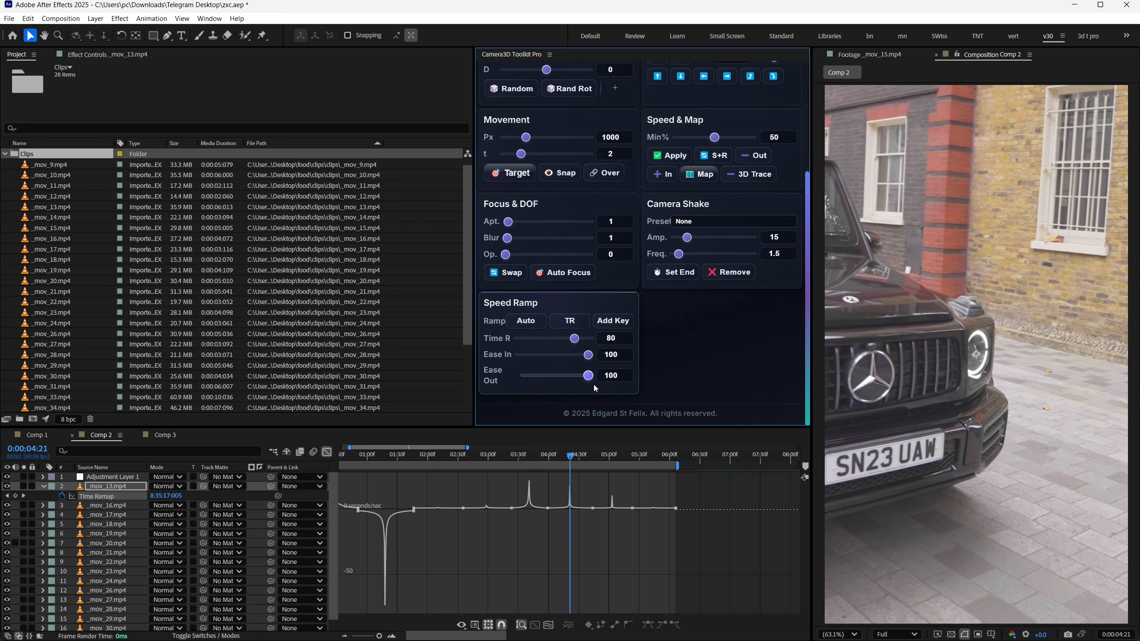
pyautogui.moveTo(593, 384)
pyautogui.mouseDown()
pyautogui.moveTo(616, 385)
pyautogui.moveTo(585, 385)
pyautogui.moveTo(602, 385)
pyautogui.mouseUp()
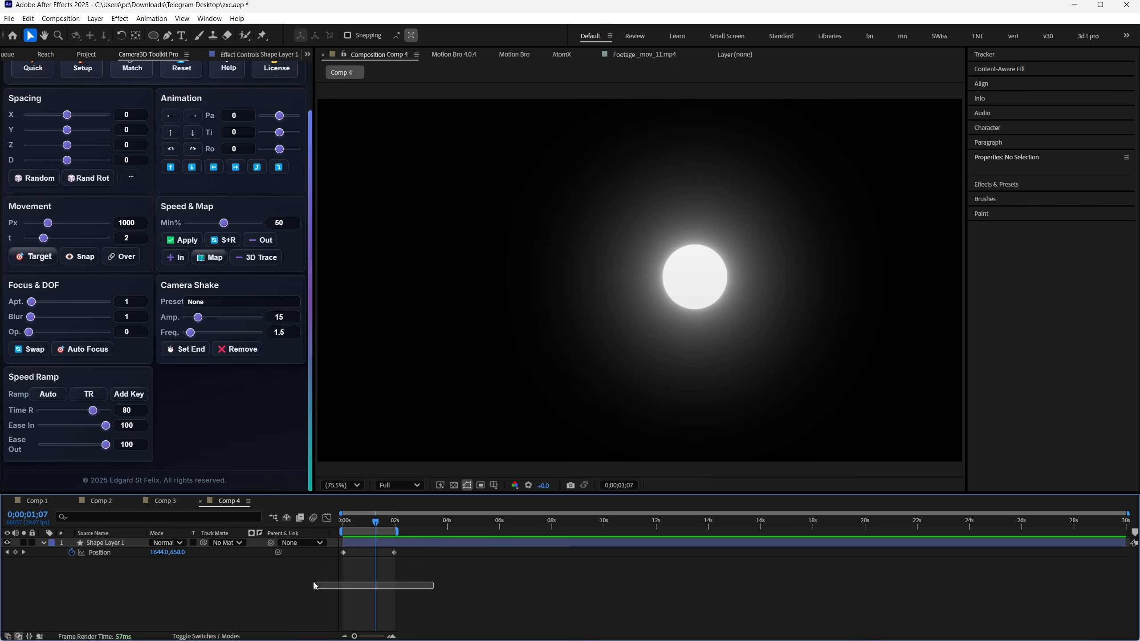
# - Select both Position keyframes of Shape Layer 1 in Comp 4 and set the Speed Ramp's Ease In to 51
pyautogui.moveTo(314, 583); pyautogui.dragTo(317, 534)
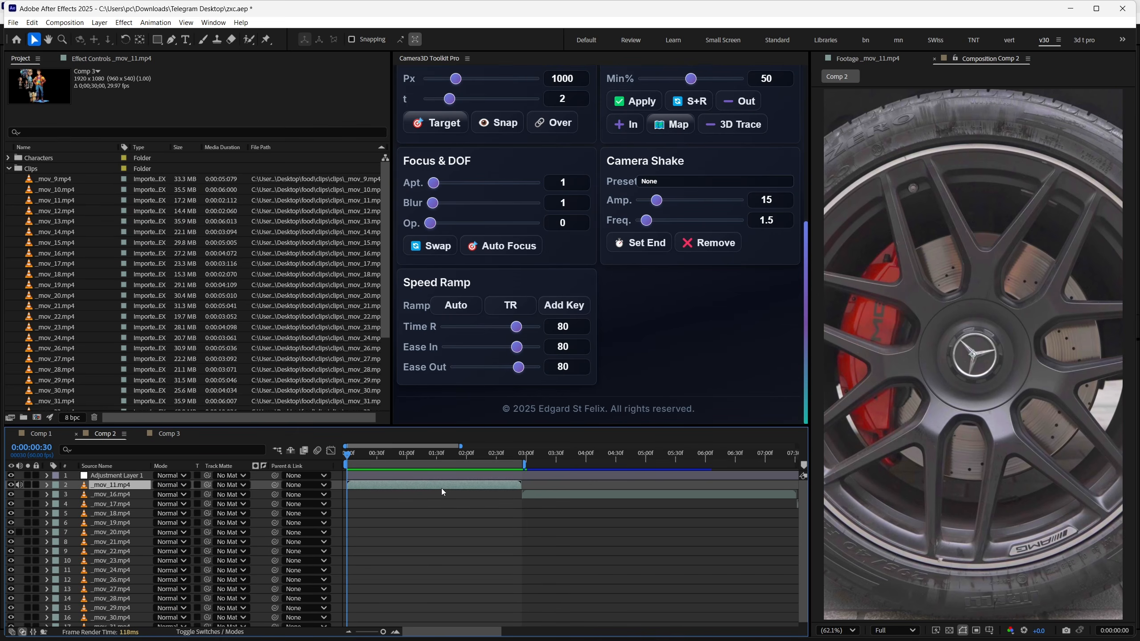
# - Enable Time Remap on _mov_11.mp4 in Comp 2 with the Speed Ramp tools and add a keyframe at 0:00:00:36
pyautogui.click(462, 307)
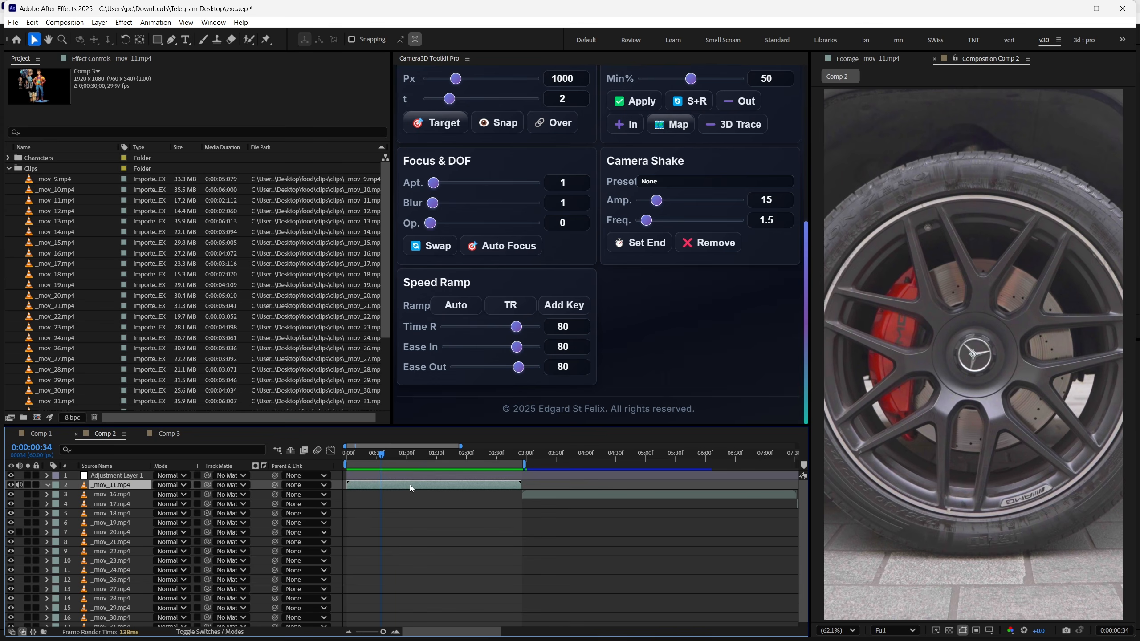
pyautogui.click(517, 307)
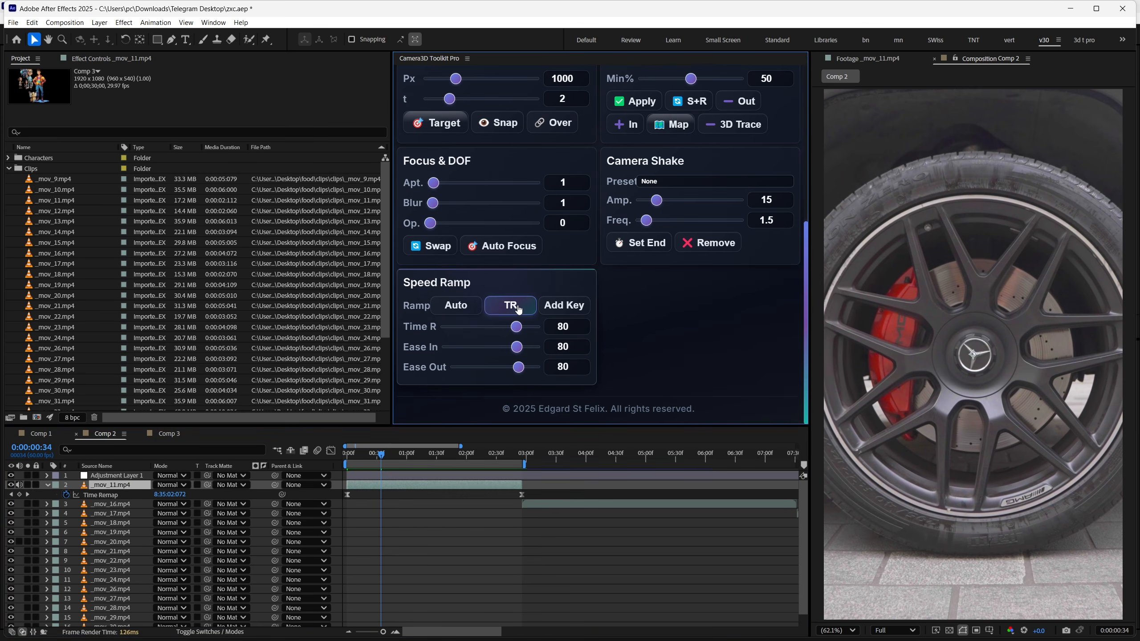
pyautogui.moveTo(385, 455); pyautogui.dragTo(383, 465)
pyautogui.click(560, 312)
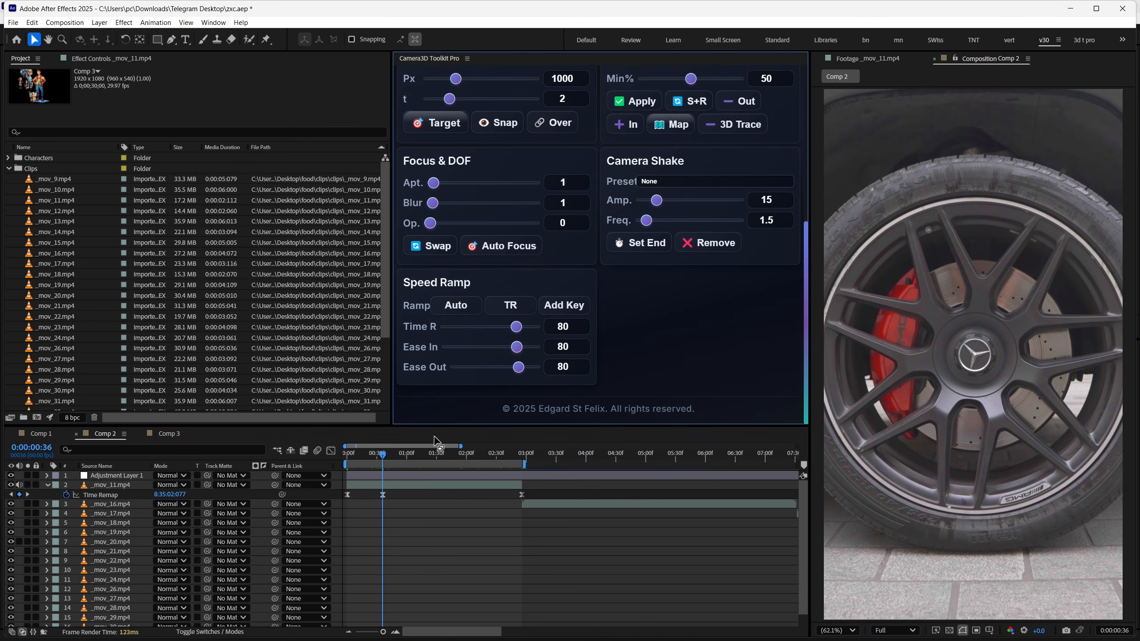
# - Add further Time Remap keyframes to _mov_11.mp4, one shortly after one second and one at 0:00:02:03
pyautogui.click(421, 454)
pyautogui.click(561, 314)
pyautogui.click(470, 456)
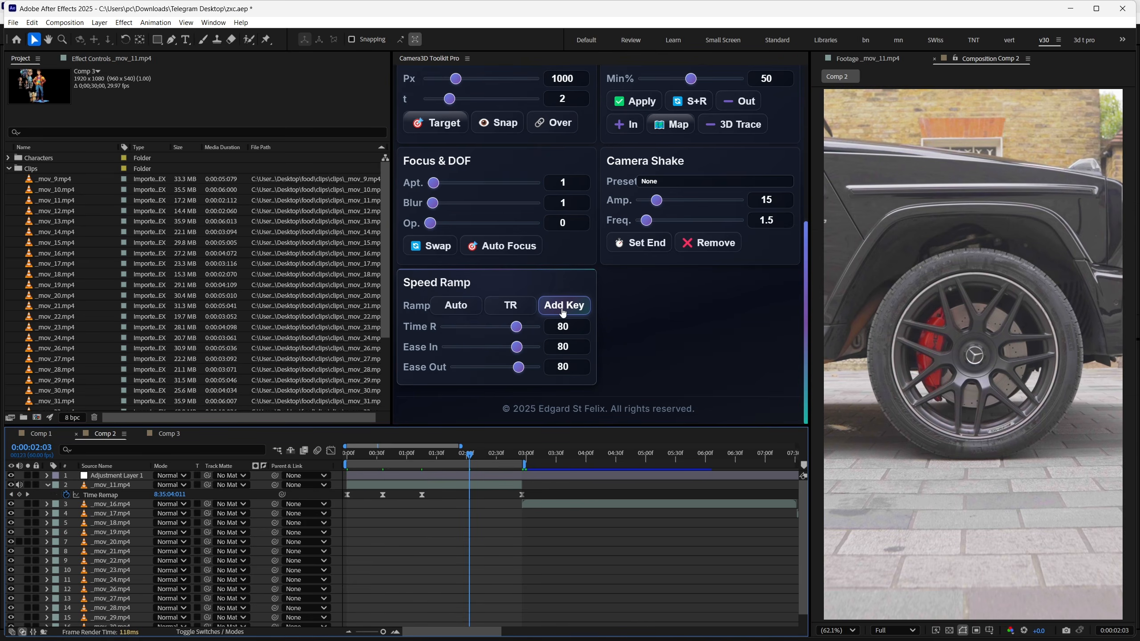
pyautogui.click(561, 309)
pyautogui.moveTo(481, 455); pyautogui.dragTo(408, 464)
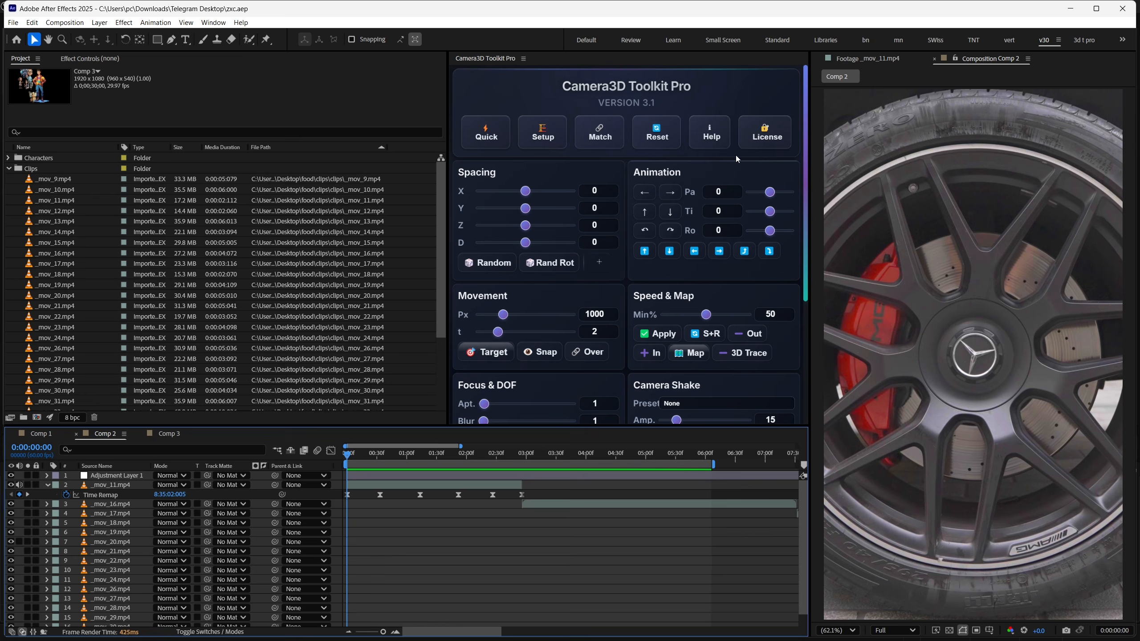
# - Open the Camera3D Toolkit Pro help, go to its tutorials on YouTube and look through the HowTo AE channel's videos
pyautogui.click(713, 143)
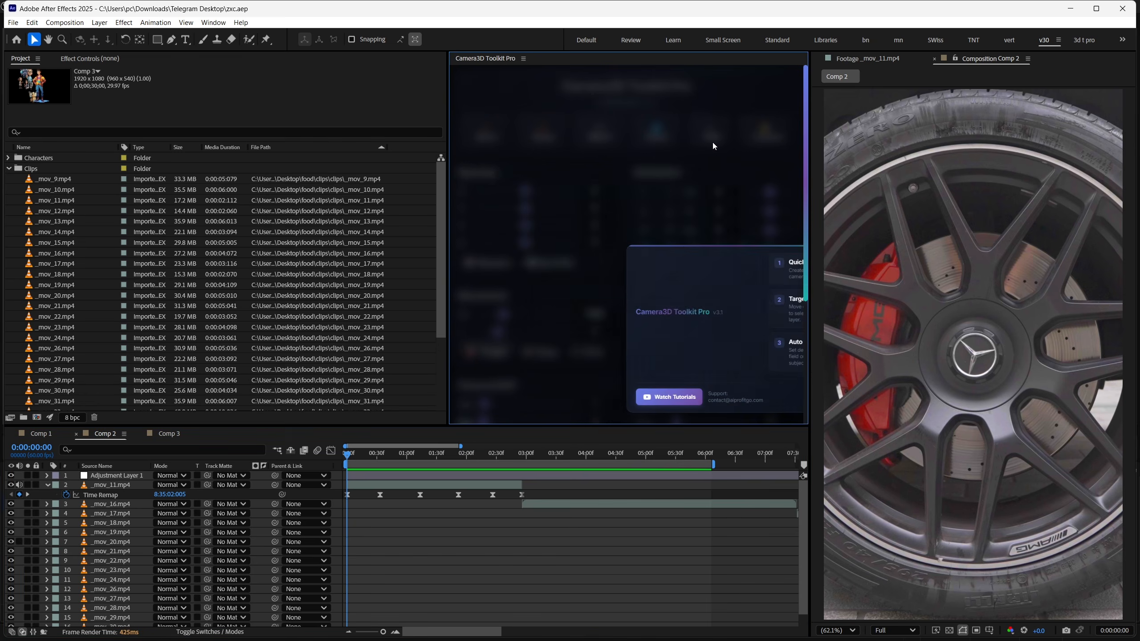
pyautogui.click(575, 311)
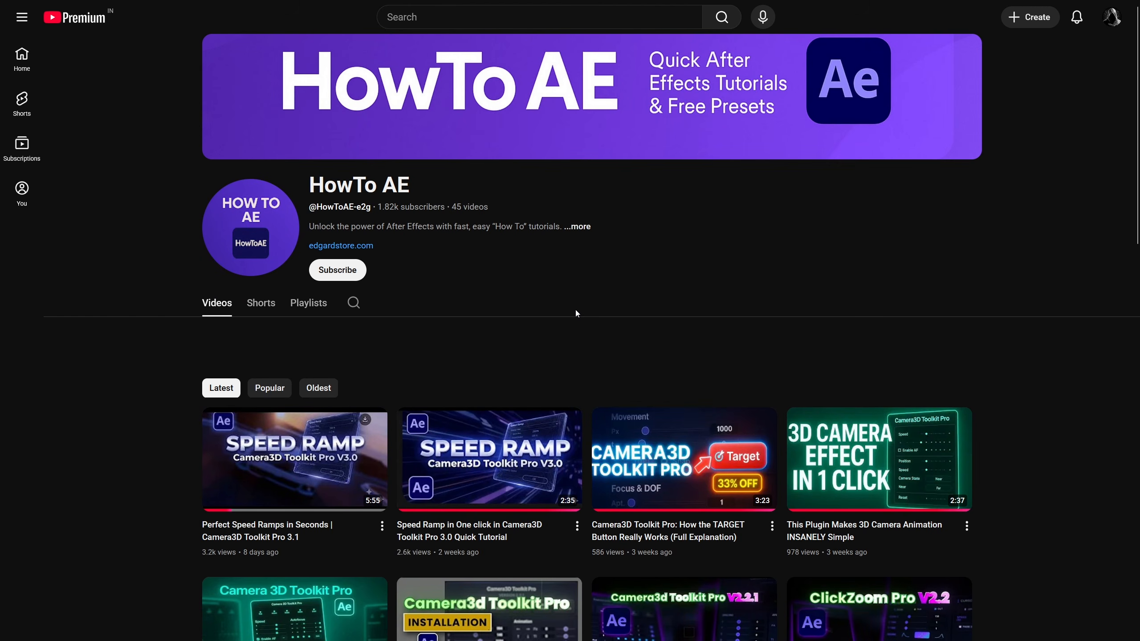
pyautogui.scroll(-5, 682, 355)
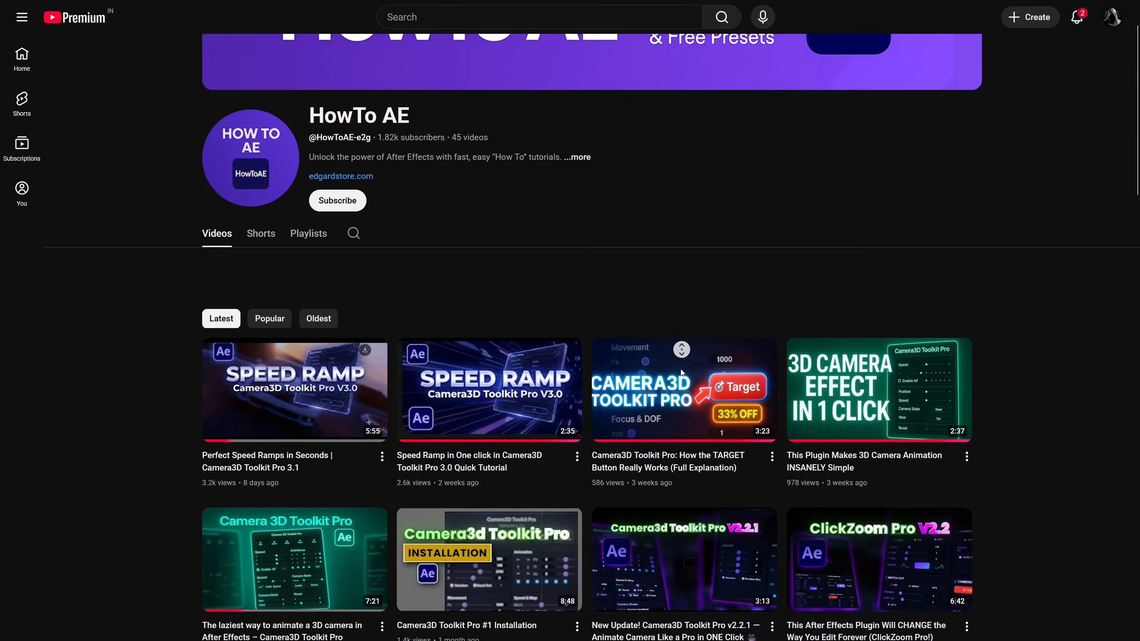
pyautogui.scroll(-8, 682, 374)
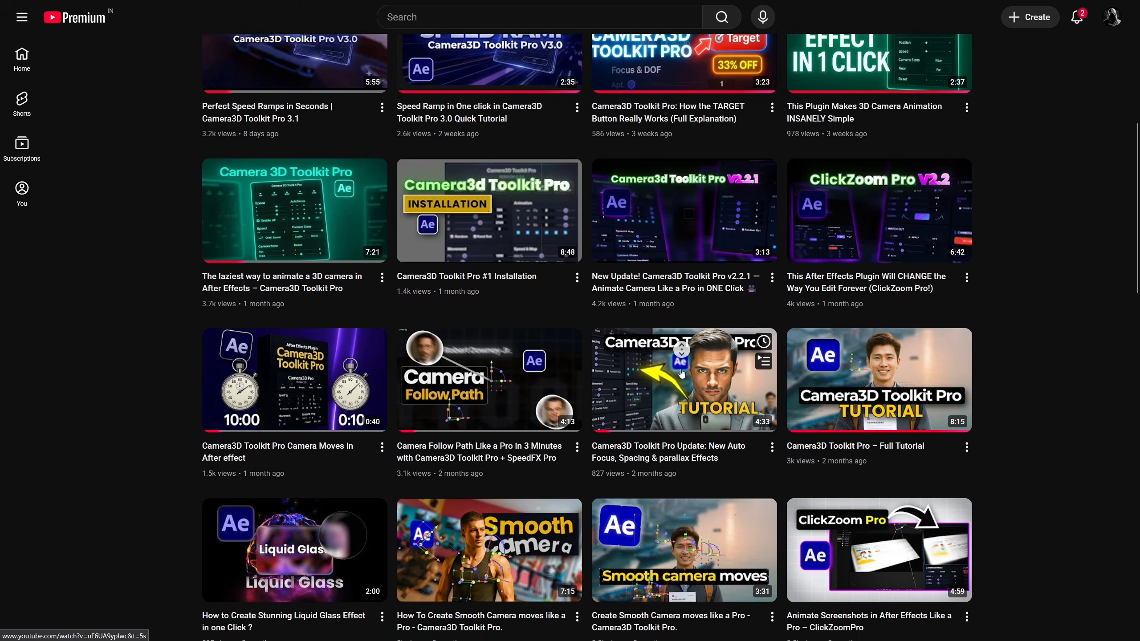
pyautogui.scroll(-9, 682, 374)
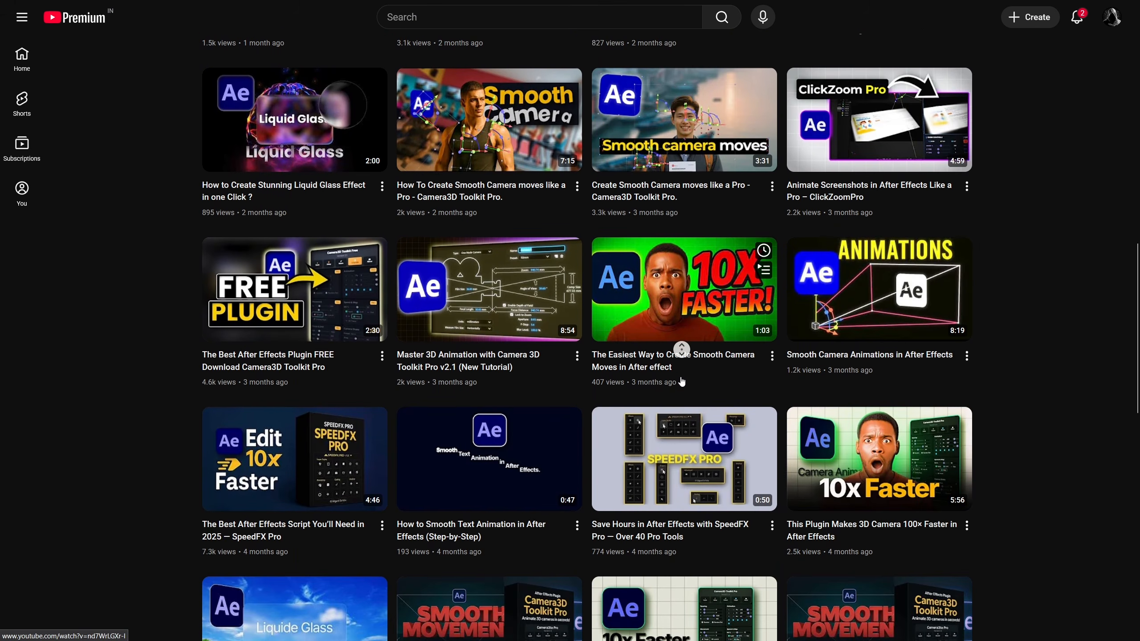